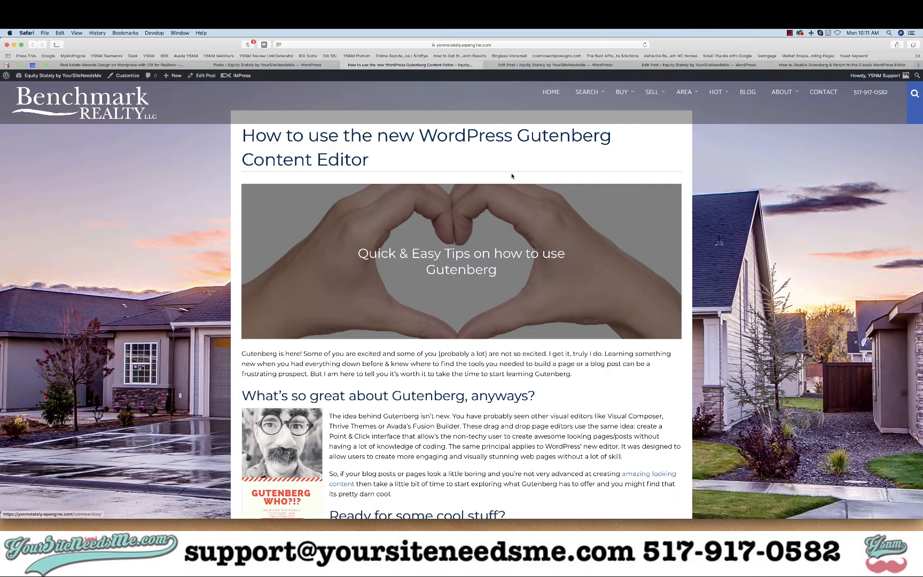
# - Copy the published article's title and paste it as the new post's title, How to use the new WordPress Gutenberg Content Editor
pyautogui.click(555, 64)
pyautogui.moveTo(46, 105)
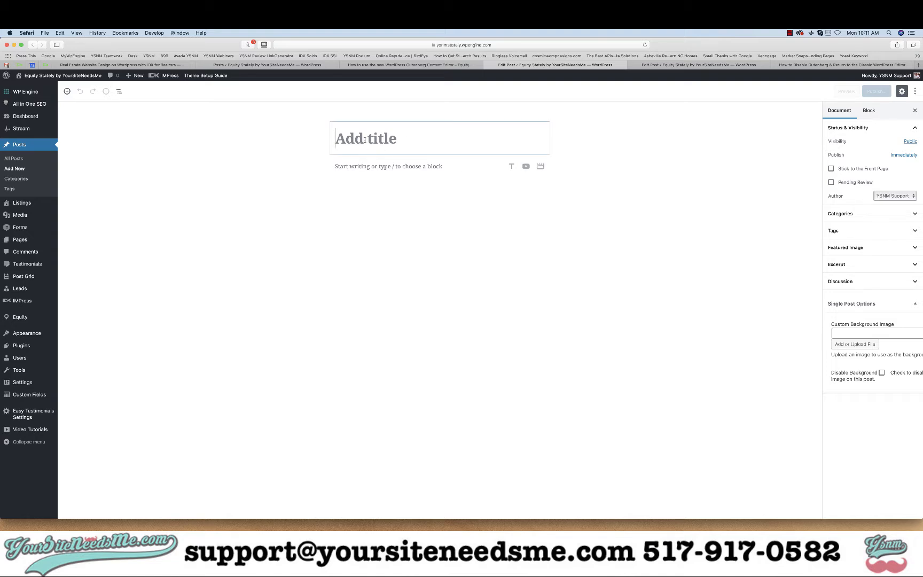
pyautogui.click(404, 68)
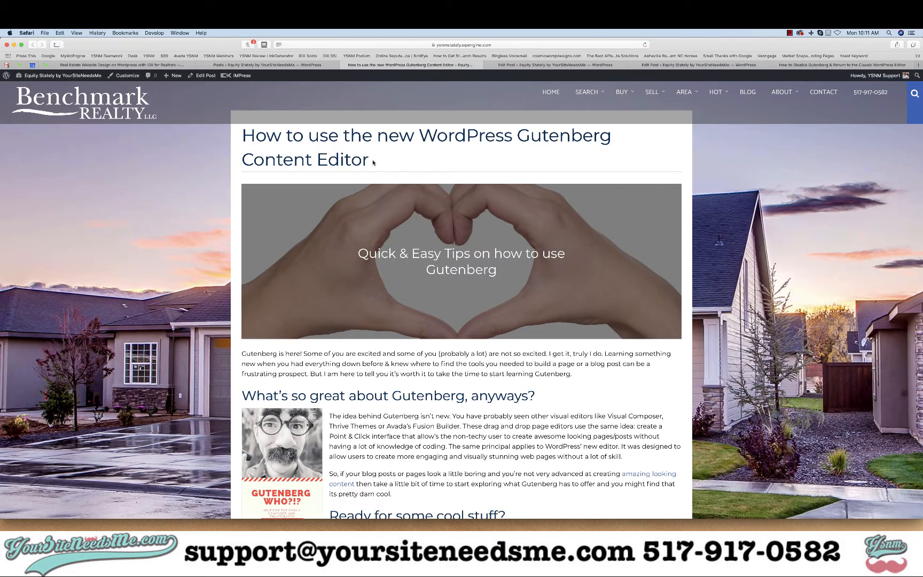
pyautogui.moveTo(373, 162); pyautogui.dragTo(244, 137)
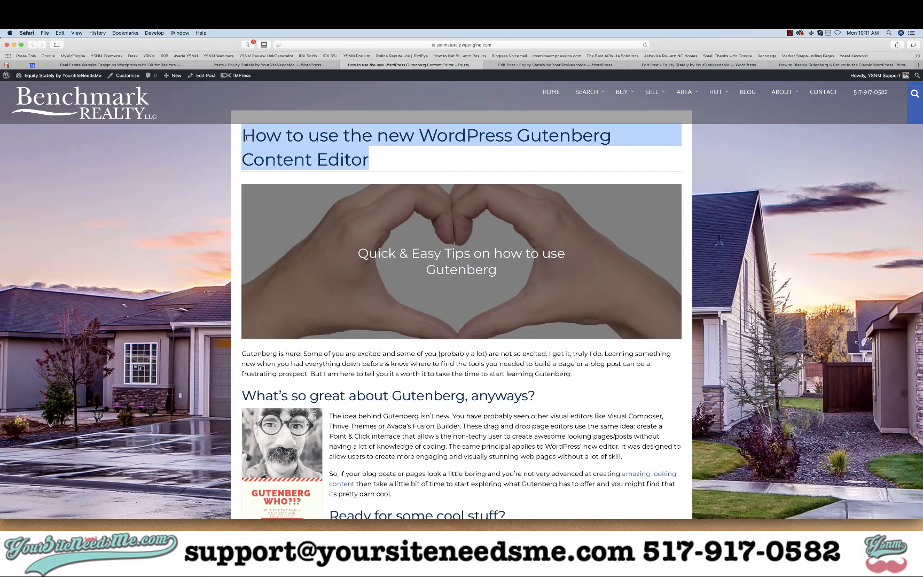
pyautogui.click(389, 387)
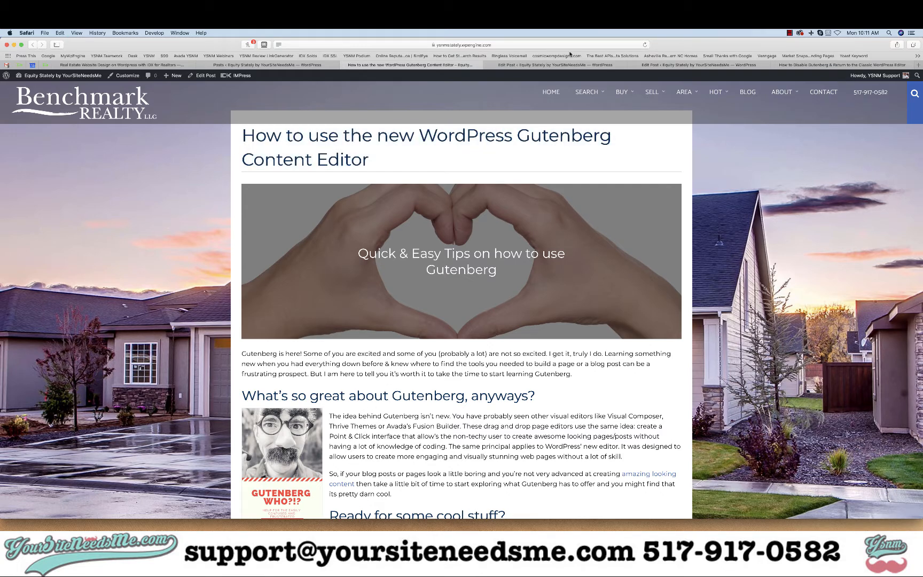
pyautogui.moveTo(384, 161); pyautogui.dragTo(242, 138)
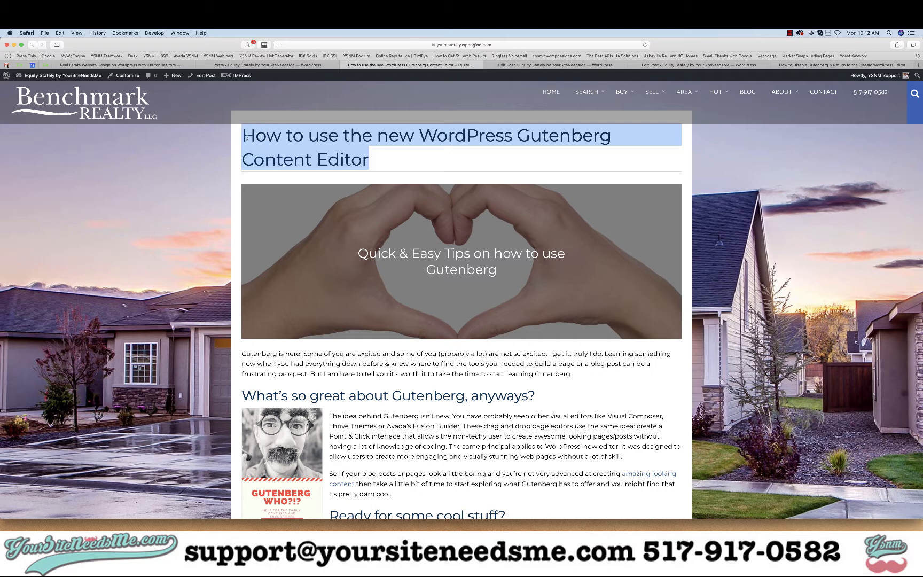
pyautogui.press('super+c')
pyautogui.click(517, 65)
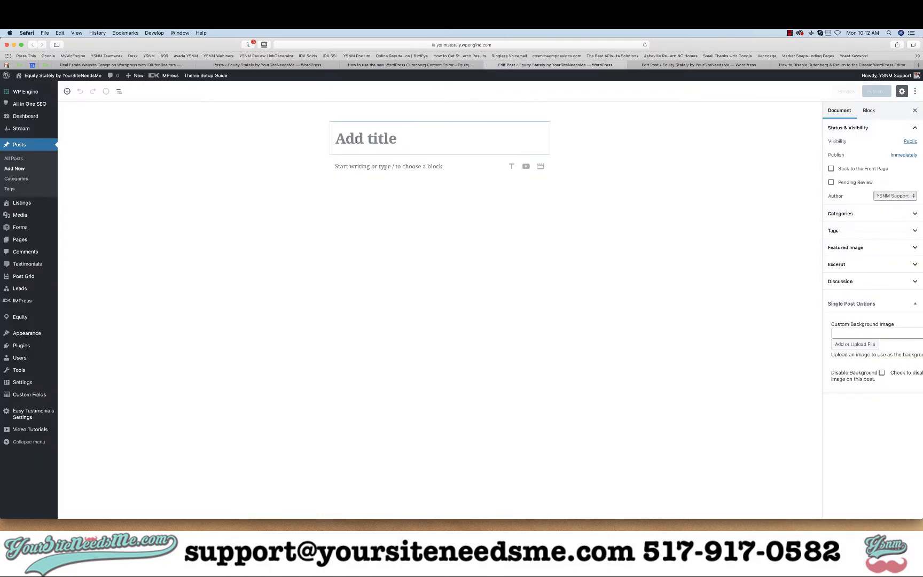
pyautogui.press('super+v')
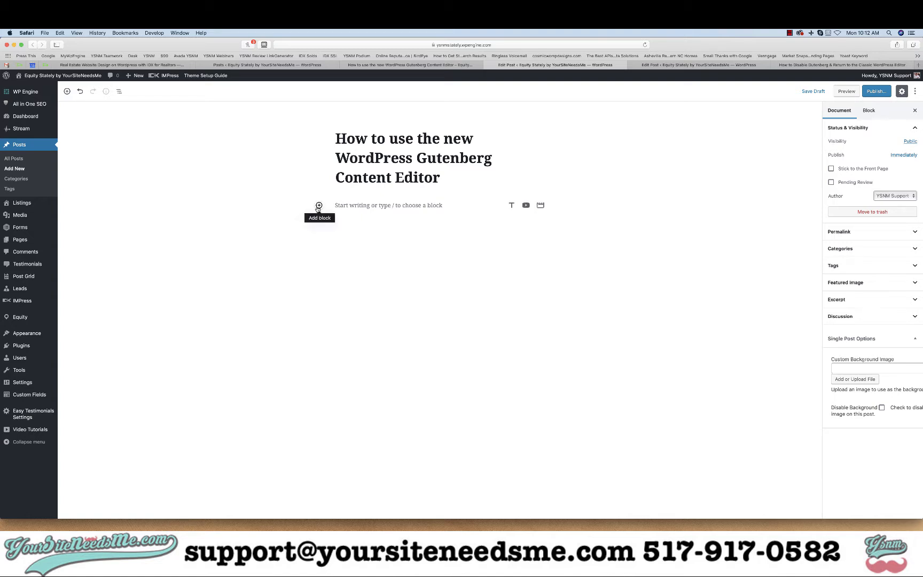
# - Start a new empty paragraph block below the post title
pyautogui.click(454, 183)
pyautogui.press('Return')
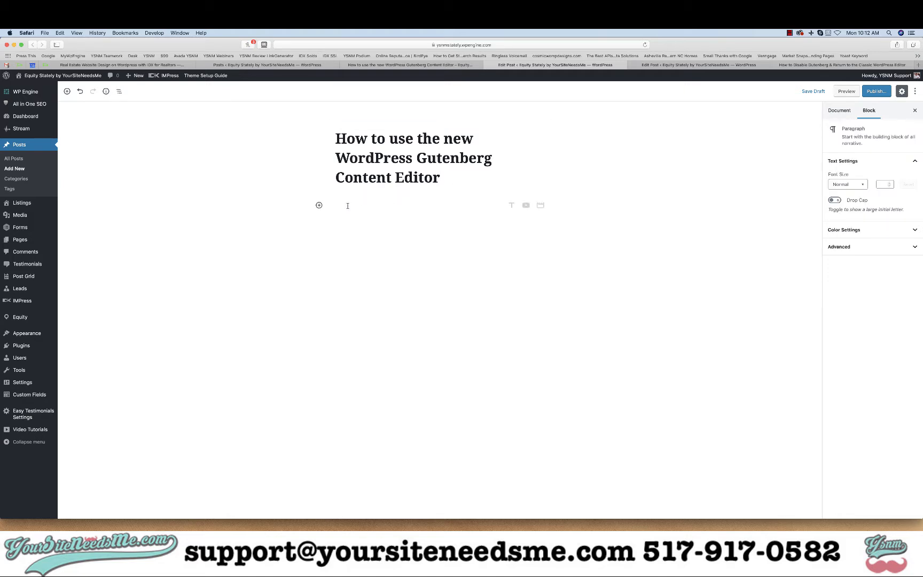
pyautogui.click(319, 205)
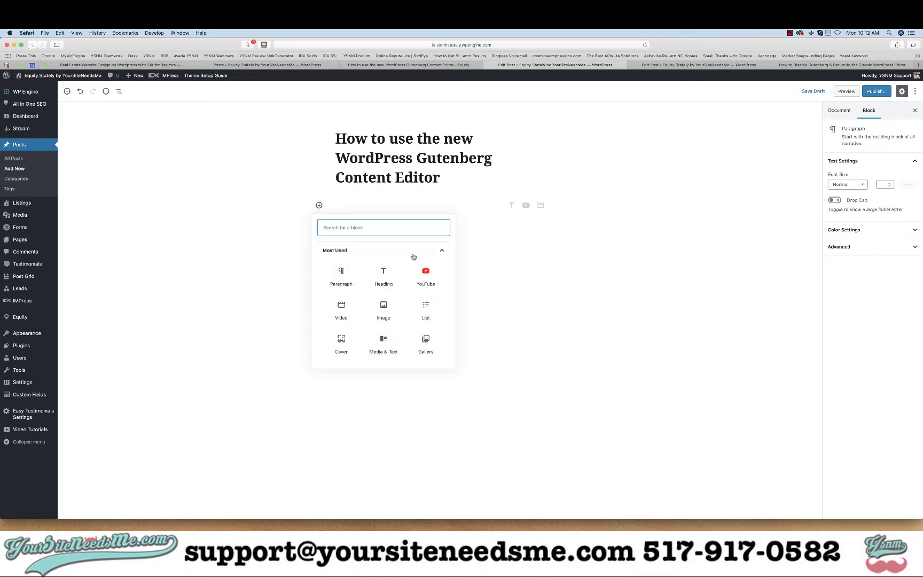
pyautogui.click(347, 274)
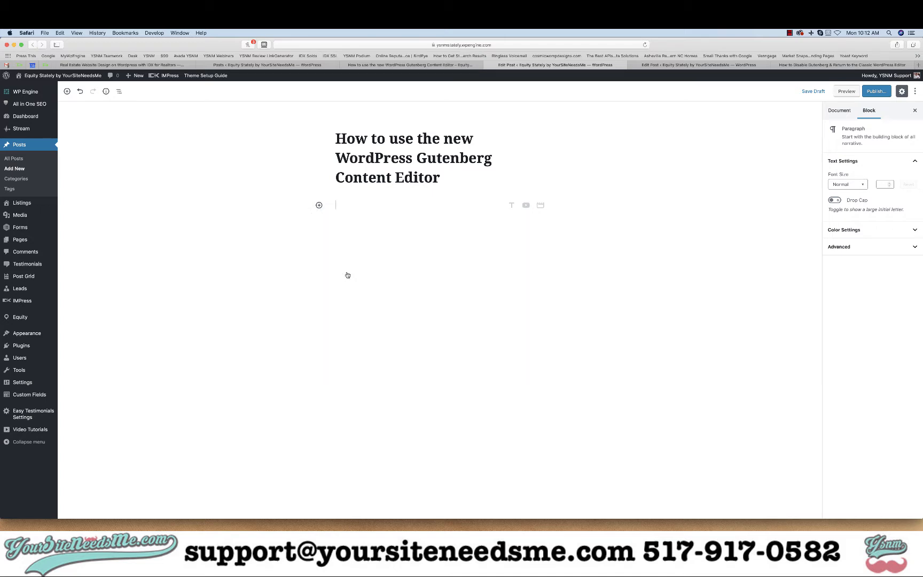
# - Insert a Cover block below the title, finding it by searching the block library for Cover
pyautogui.click(410, 65)
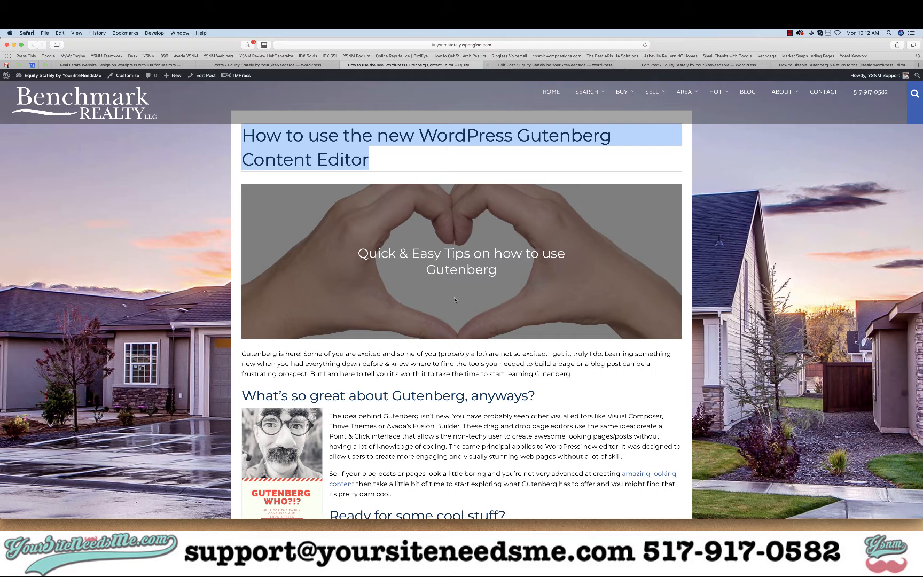
pyautogui.click(556, 65)
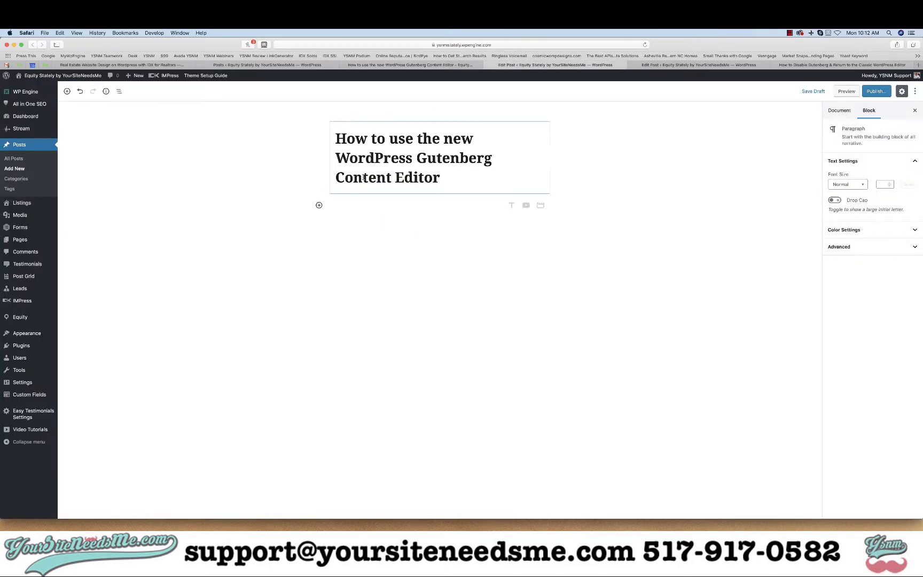
pyautogui.click(319, 205)
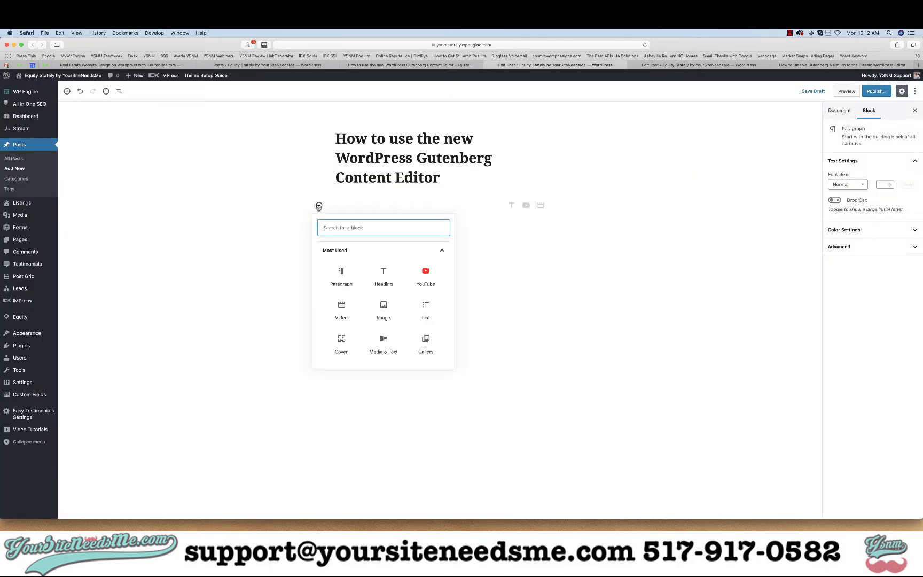
pyautogui.write('Cove')
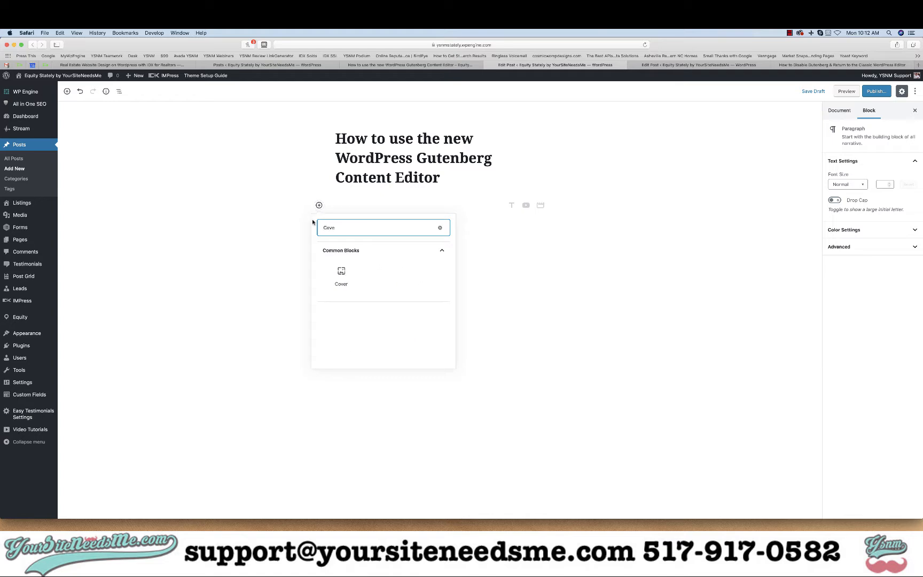
pyautogui.write('r')
pyautogui.click(441, 228)
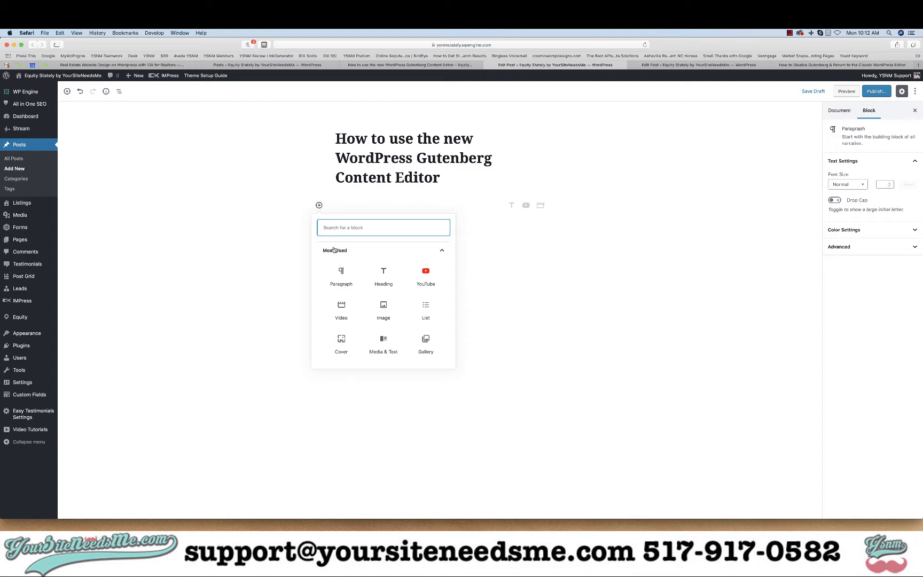
pyautogui.scroll(-3, 361, 301)
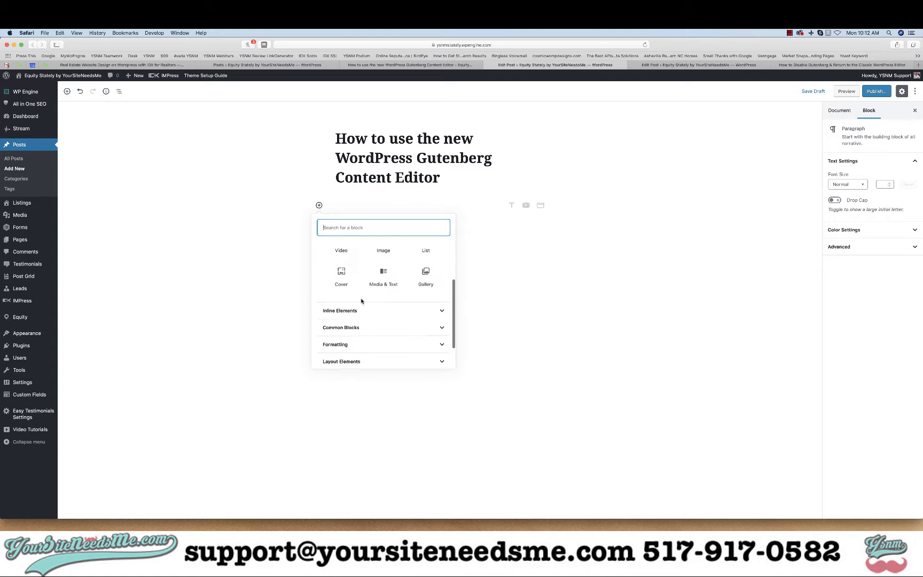
pyautogui.scroll(-2, 361, 301)
pyautogui.scroll(6, 360, 288)
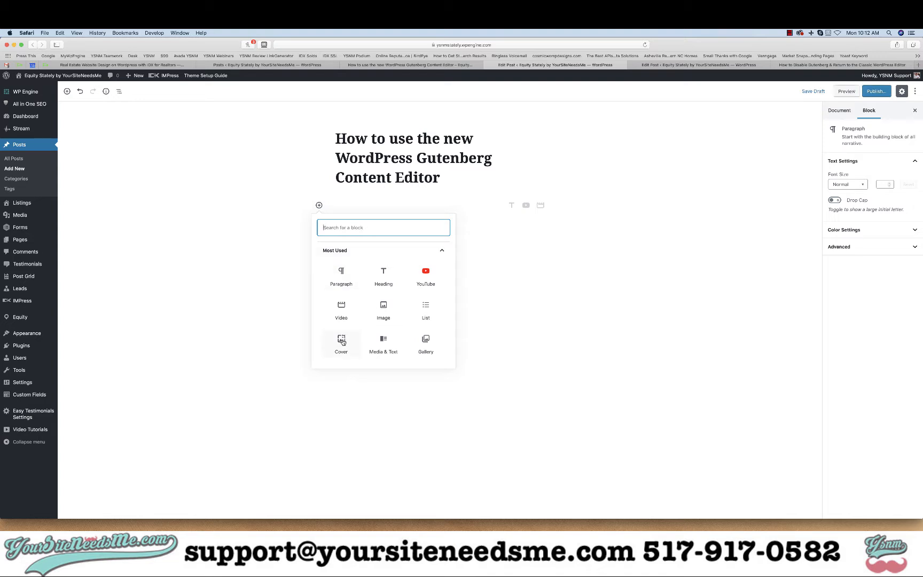
pyautogui.write('Cover')
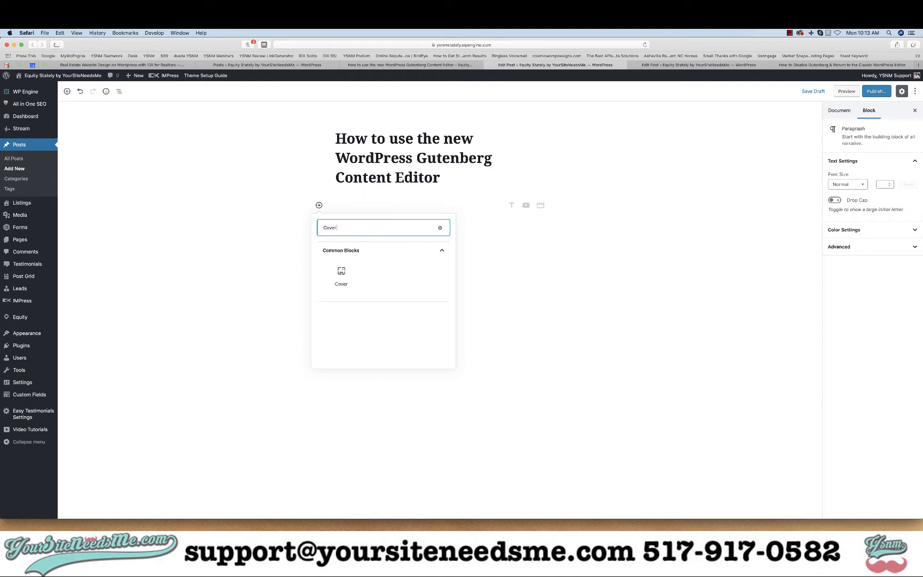
pyautogui.click(342, 273)
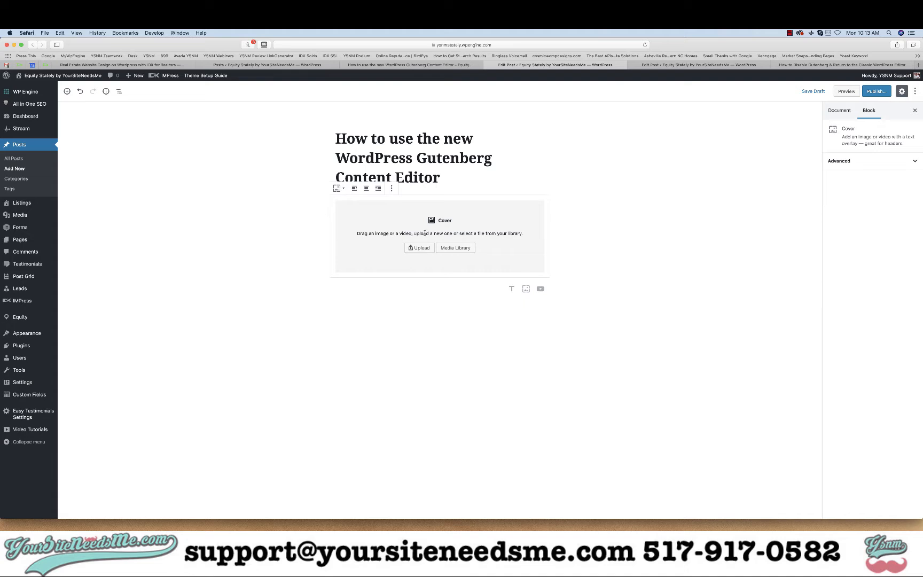
# - Set the Cover block's background to the Hands-Heart image from the media library
pyautogui.click(456, 248)
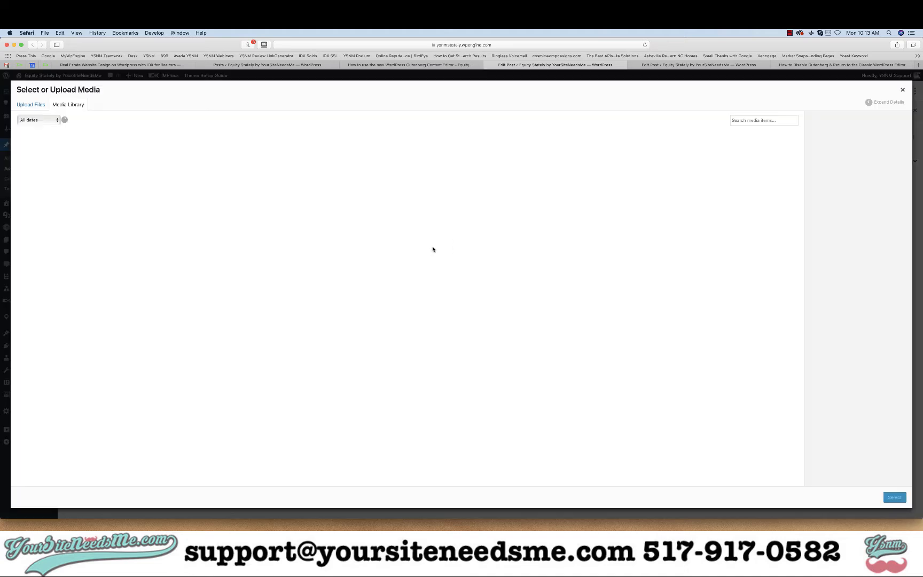
pyautogui.click(631, 162)
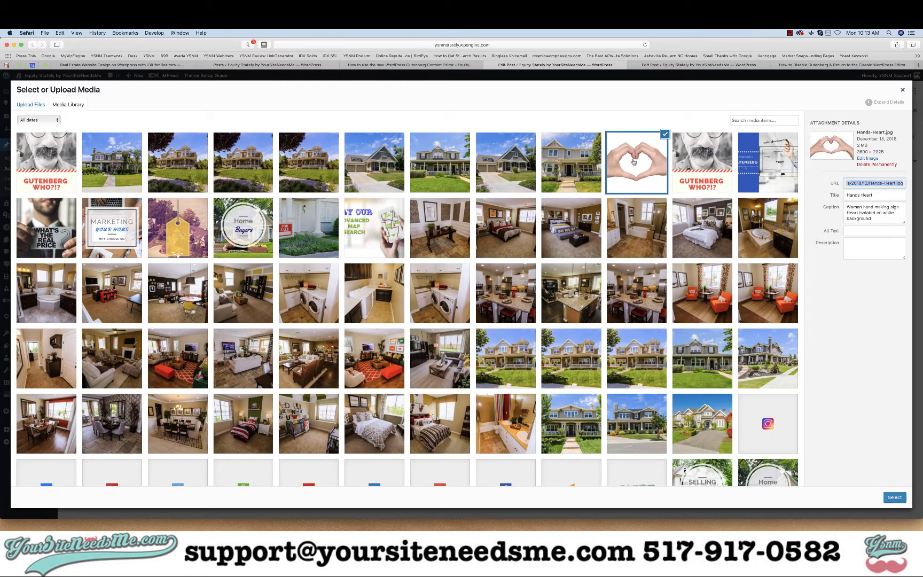
pyautogui.click(895, 498)
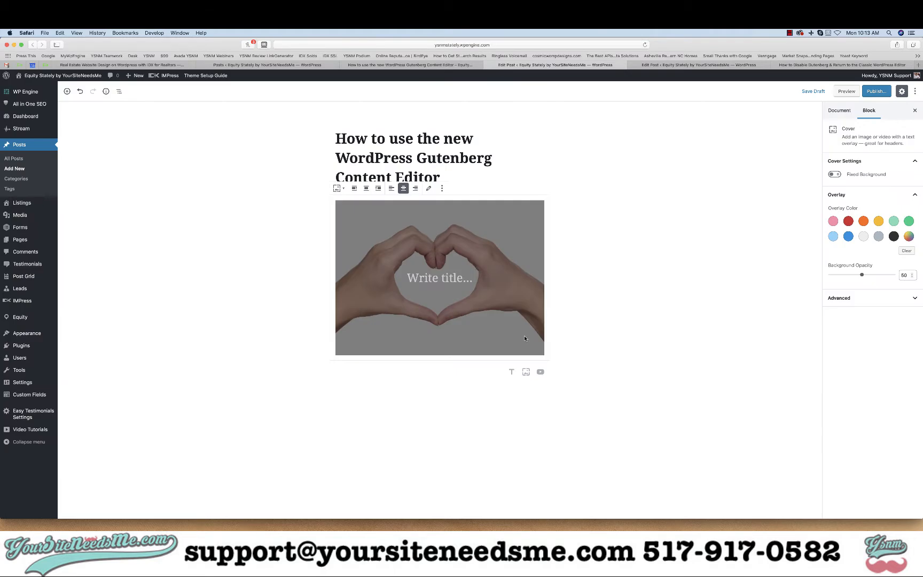
# - Copy the published image text 'Quick & Easy Tips on how to use Gutenberg' into the Cover block's title
pyautogui.click(438, 274)
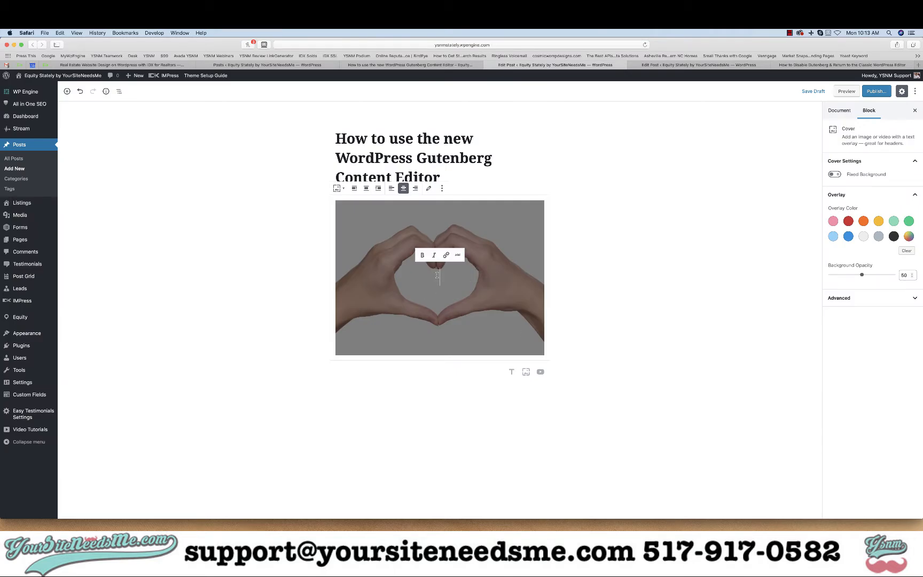
pyautogui.click(411, 65)
pyautogui.moveTo(499, 274); pyautogui.dragTo(353, 255)
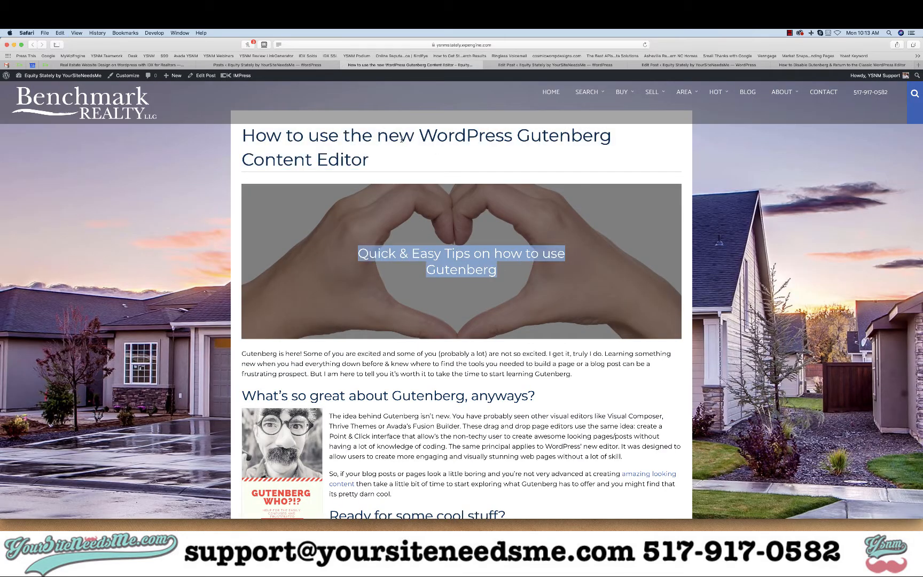
pyautogui.click(555, 64)
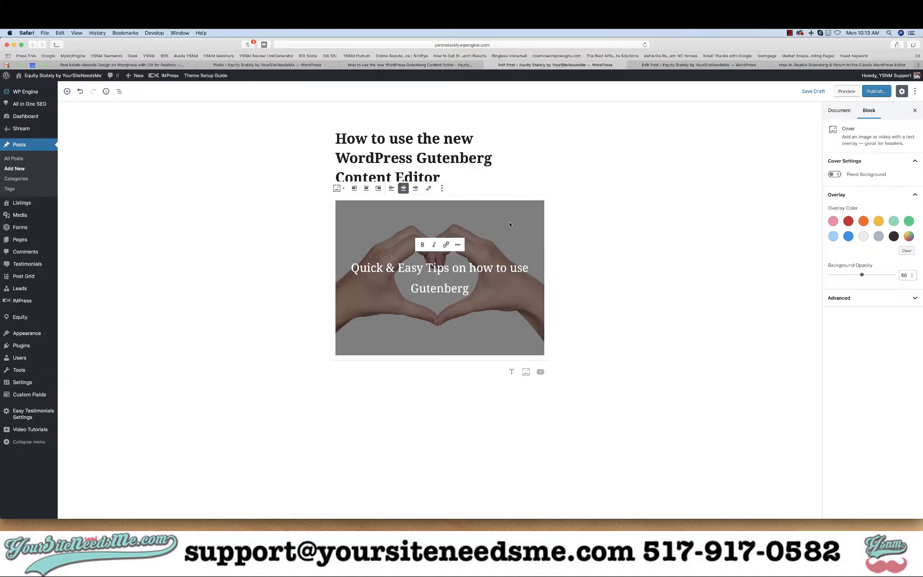
# - Copy the article's opening paragraph and paste it into a new paragraph block below the cover
pyautogui.click(596, 247)
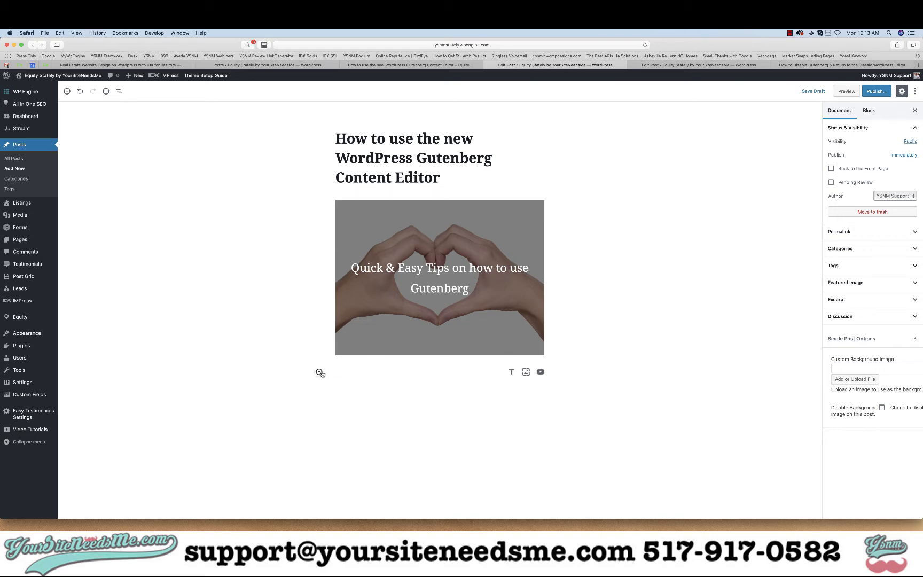
pyautogui.click(416, 65)
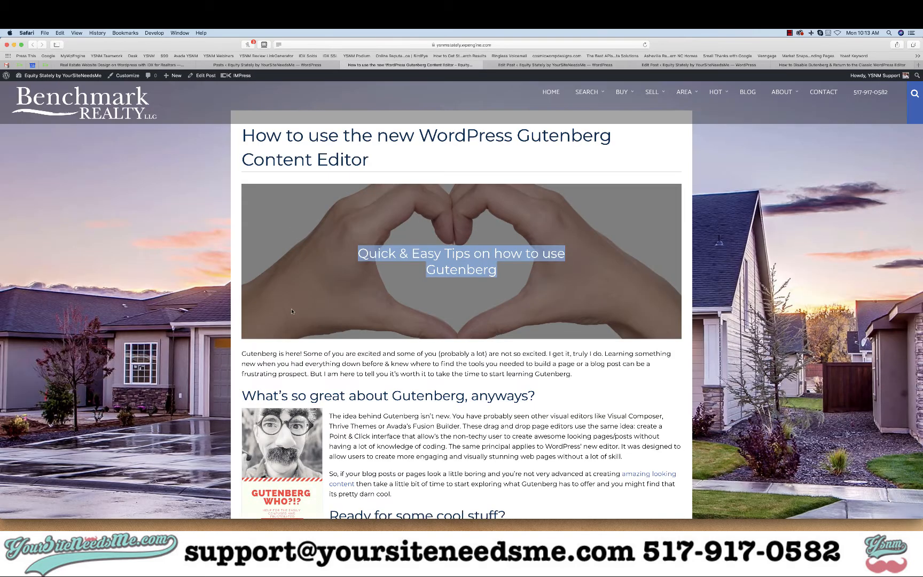
pyautogui.moveTo(591, 371); pyautogui.dragTo(238, 354)
pyautogui.press('super+c')
pyautogui.click(534, 65)
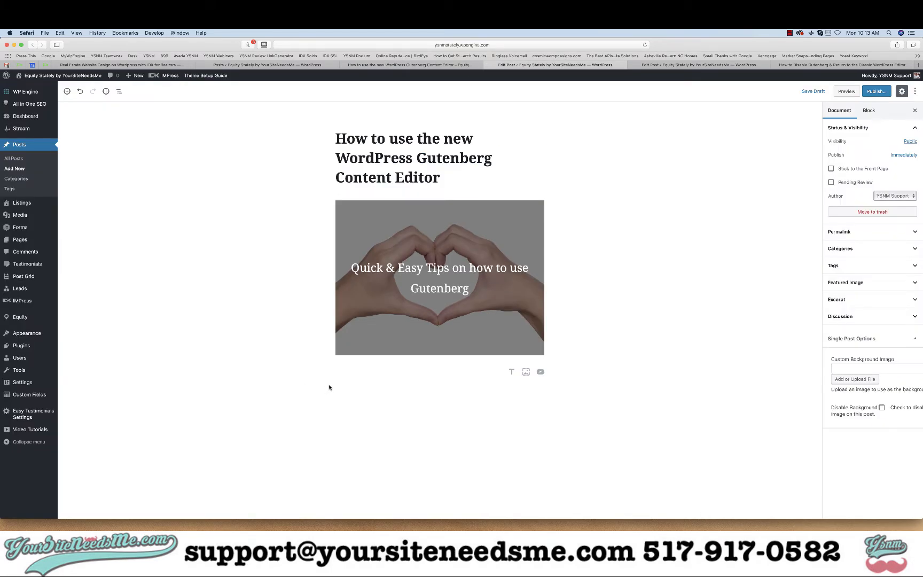
pyautogui.click(319, 372)
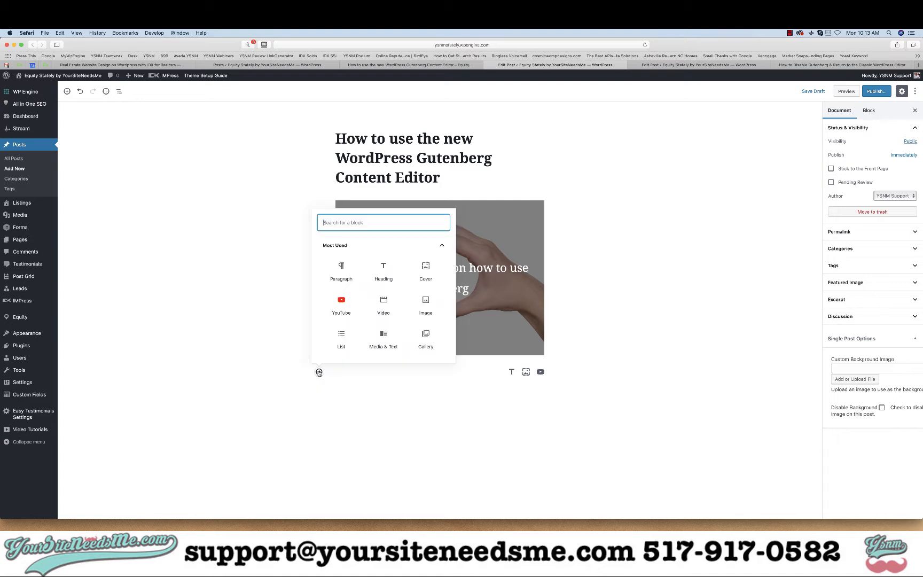
pyautogui.click(341, 268)
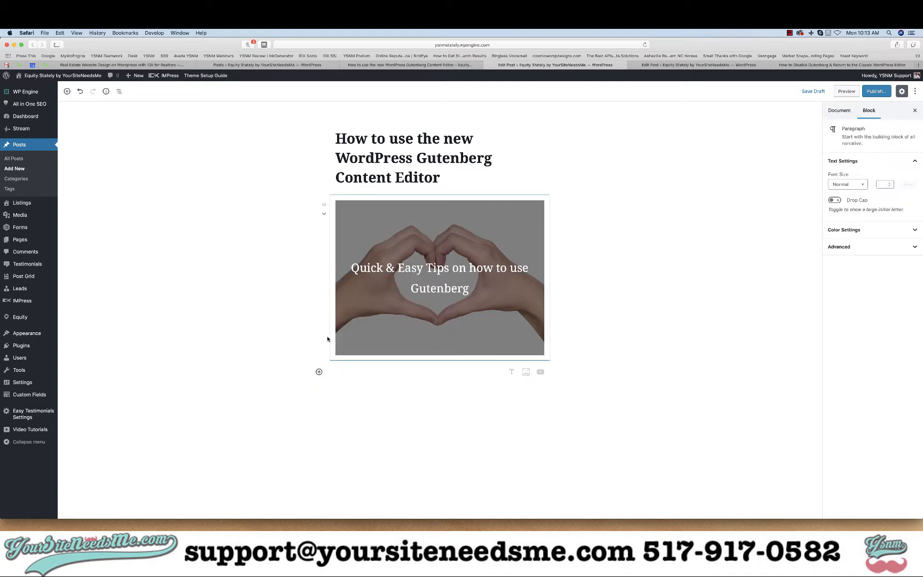
pyautogui.press('super+v')
pyautogui.click(253, 420)
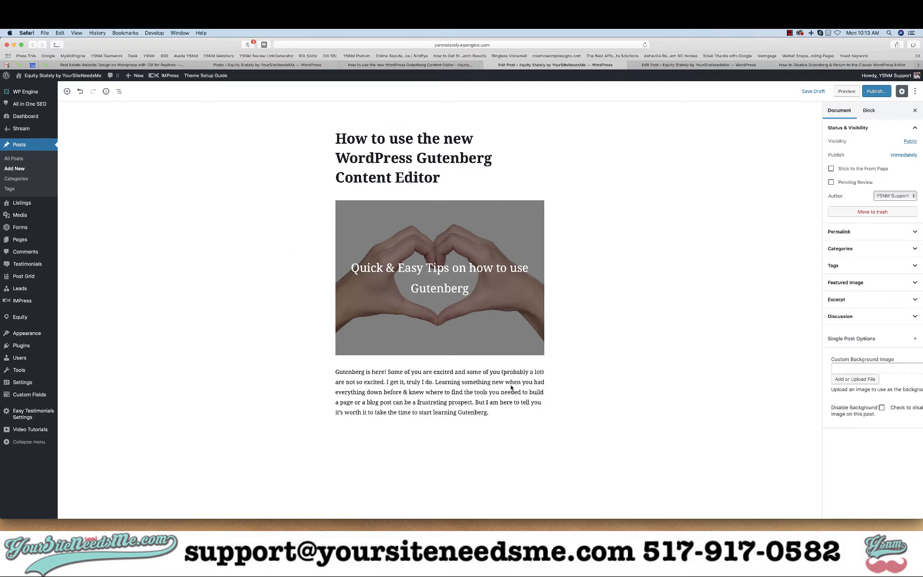
# - Review the paragraph block's more-options menu and its Transform To block choices
pyautogui.click(507, 412)
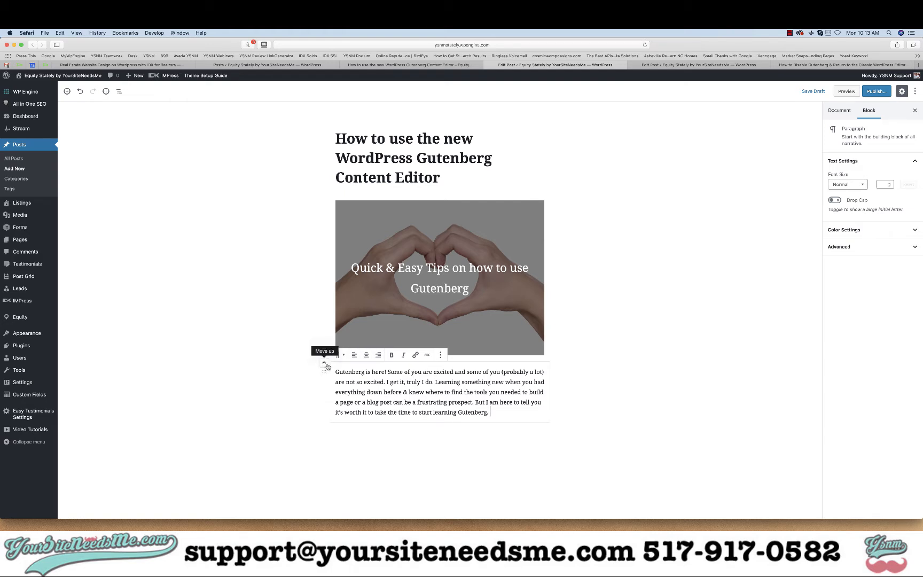
pyautogui.click(440, 355)
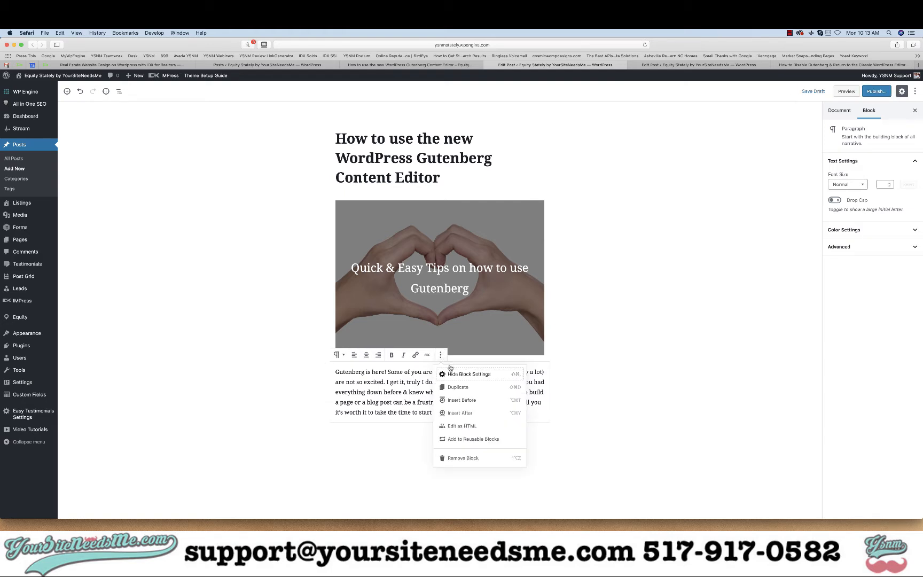
pyautogui.click(411, 412)
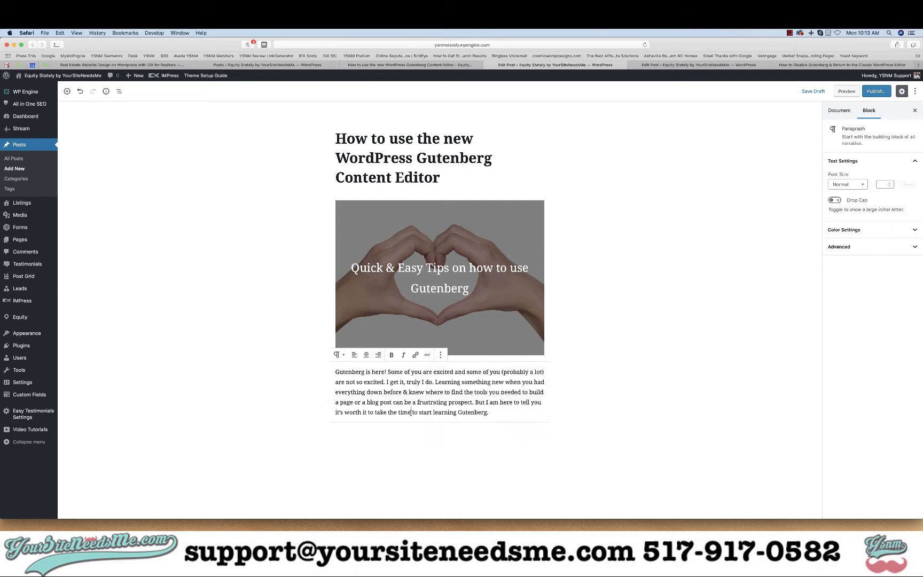
pyautogui.click(341, 357)
pyautogui.click(501, 392)
pyautogui.click(338, 356)
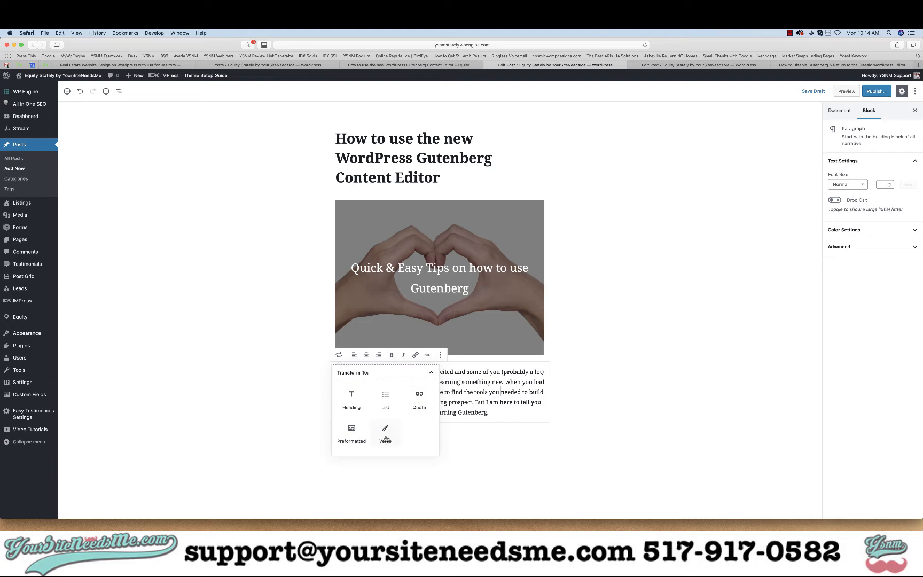
# - Copy the published heading 'What's so great about Gutenberg, anyways?' into a new Heading block below the opening paragraph
pyautogui.click(412, 379)
pyautogui.click(432, 373)
pyautogui.click(481, 404)
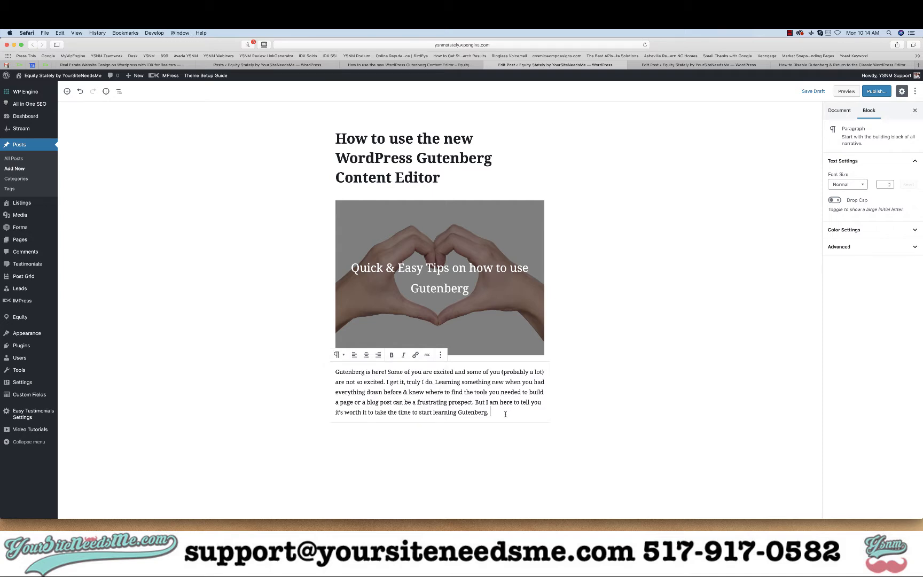
pyautogui.click(388, 67)
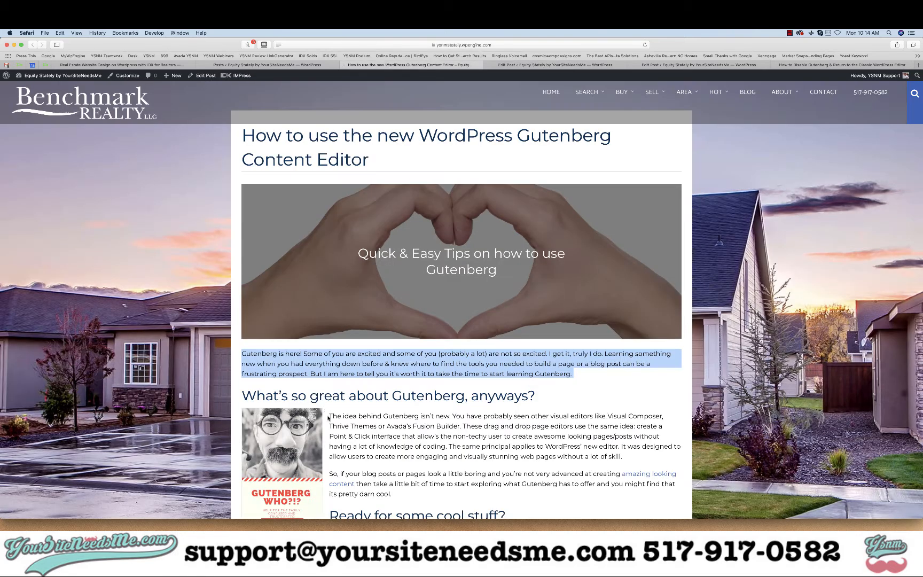
pyautogui.moveTo(544, 400); pyautogui.dragTo(244, 396)
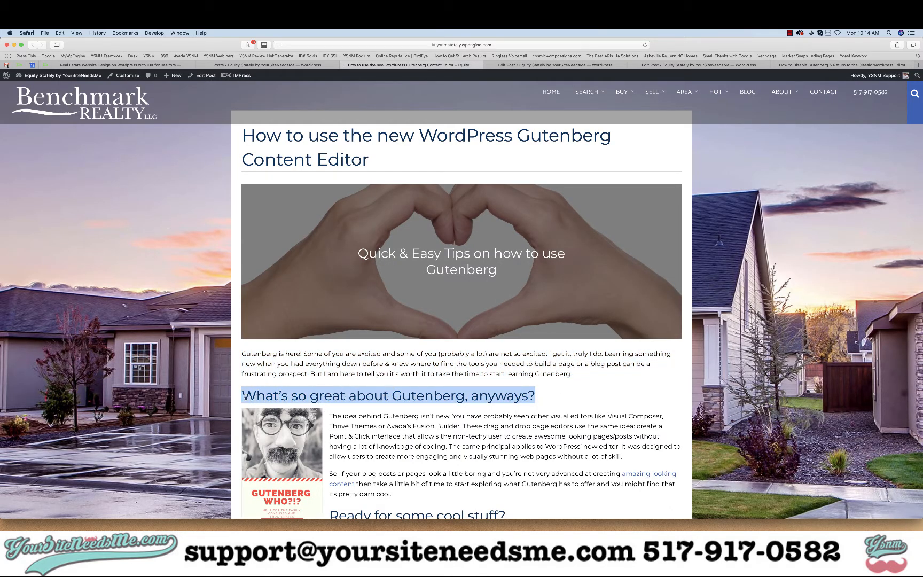
pyautogui.press('super+c')
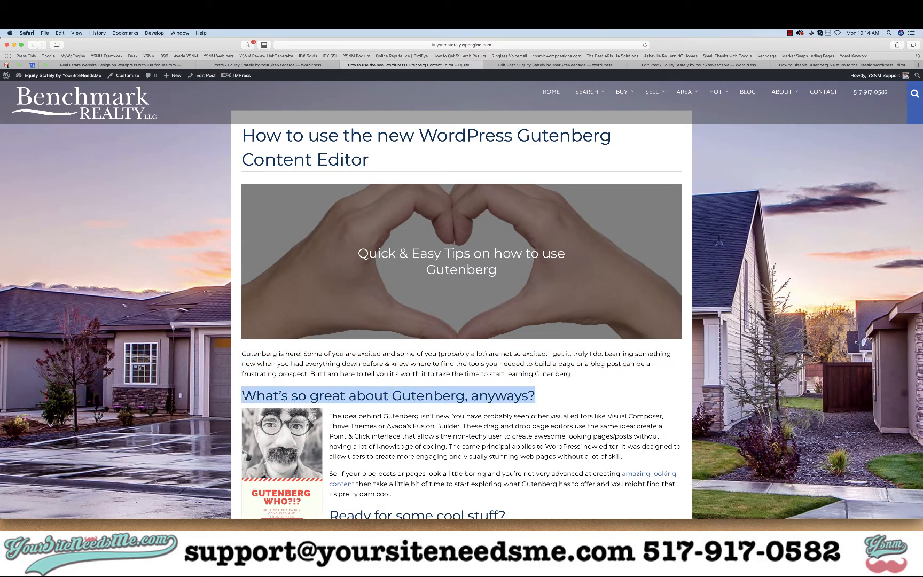
pyautogui.click(519, 65)
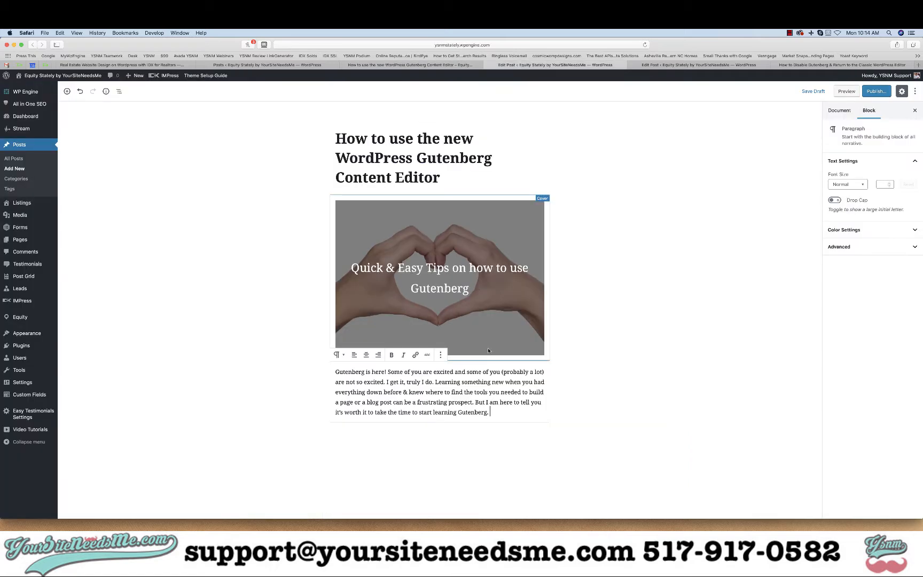
pyautogui.press('Return')
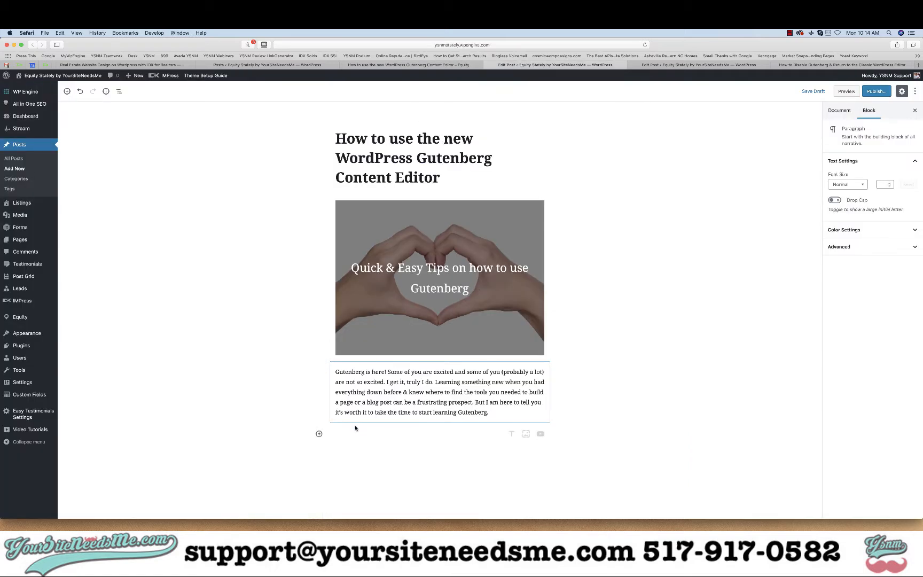
pyautogui.click(319, 435)
pyautogui.click(383, 336)
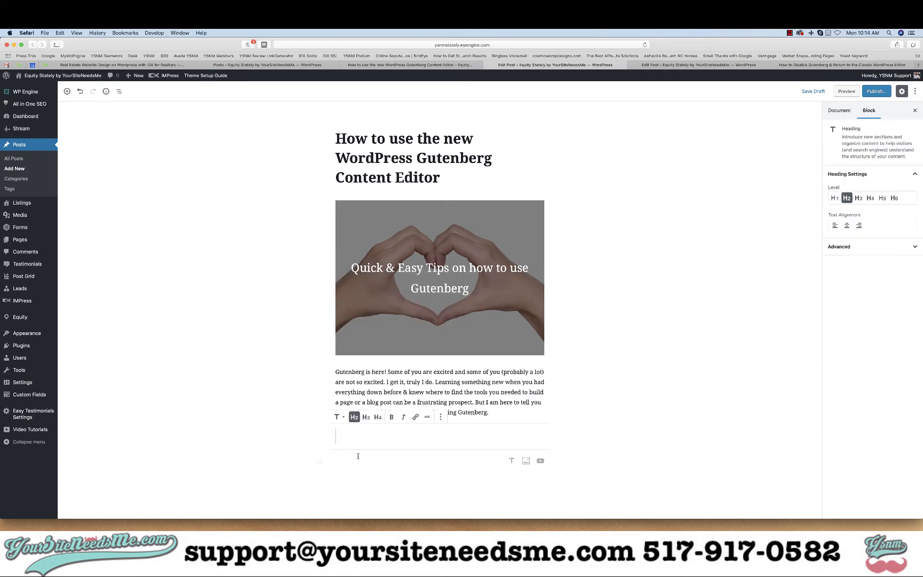
pyautogui.press('super+v')
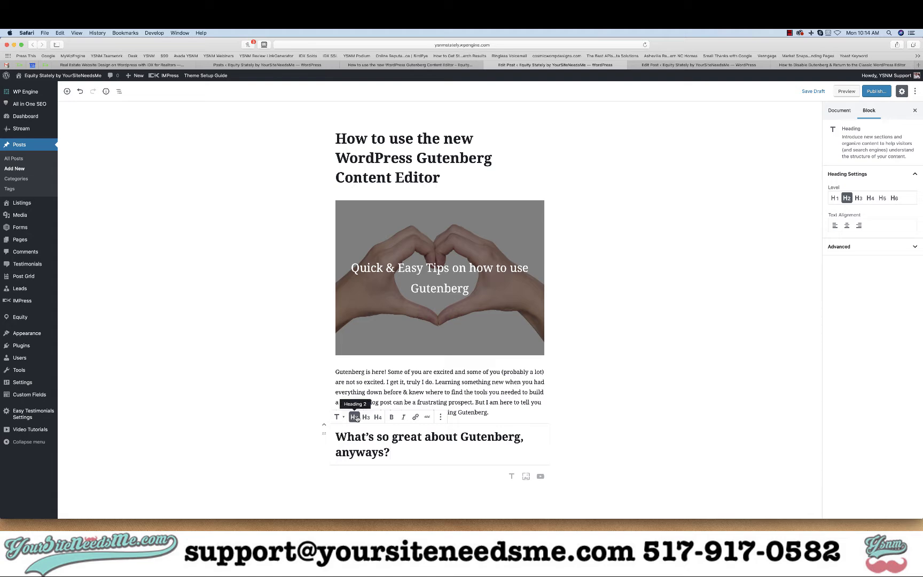
# - Examine the next section of the published article, with its paragraphs and Gutenberg Who image
pyautogui.click(581, 439)
pyautogui.scroll(-2, 466, 214)
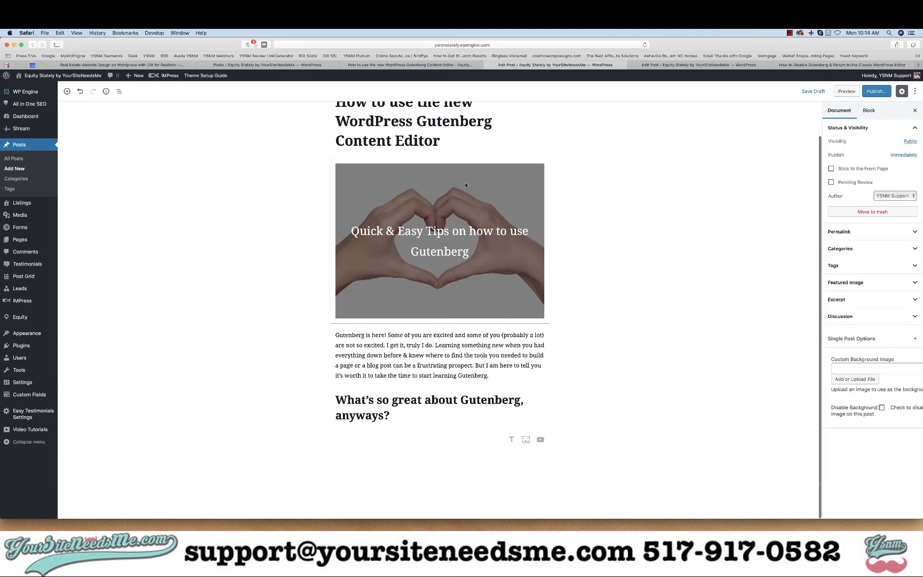
pyautogui.click(426, 65)
pyautogui.scroll(-5, 373, 424)
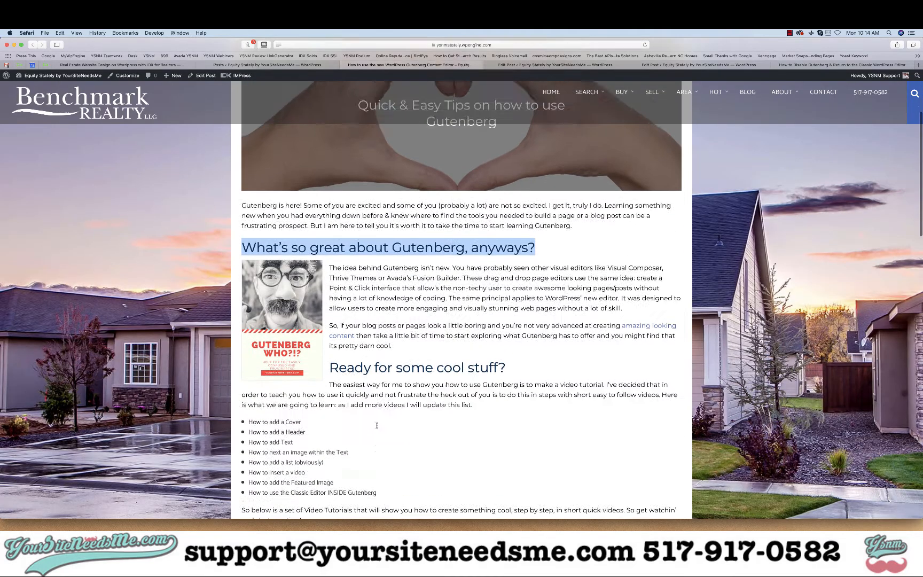
pyautogui.moveTo(398, 324); pyautogui.dragTo(329, 246)
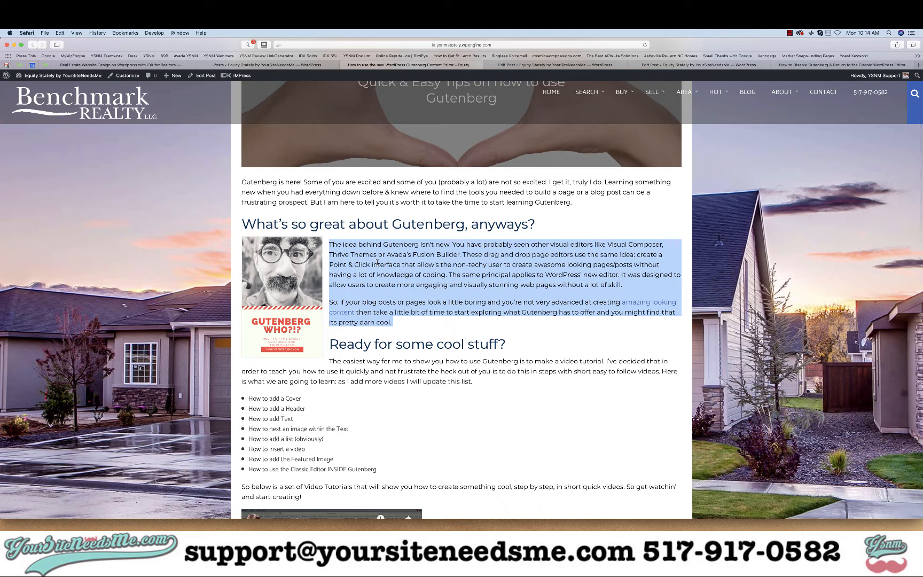
pyautogui.click(511, 63)
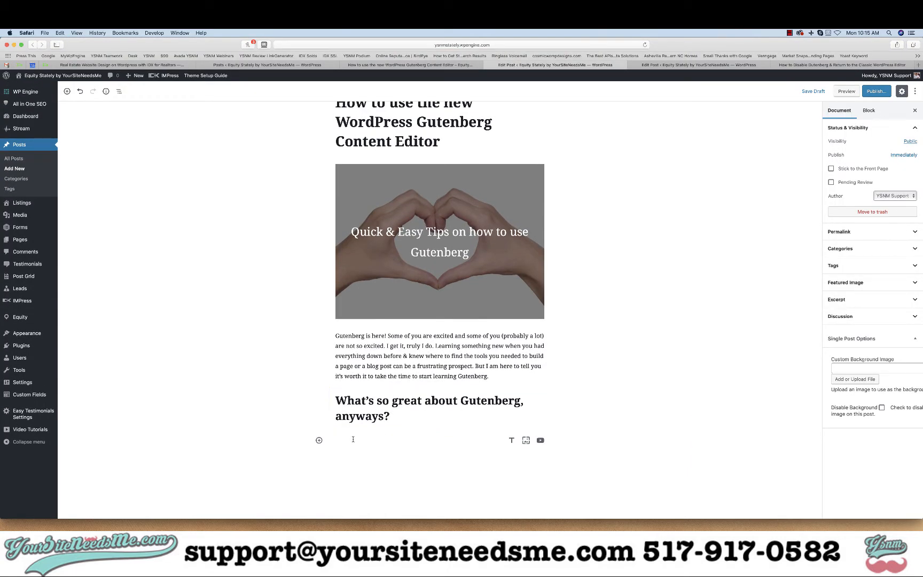
# - Insert an Image block below the heading using the Gutenberg-WHO image from the media library
pyautogui.click(319, 441)
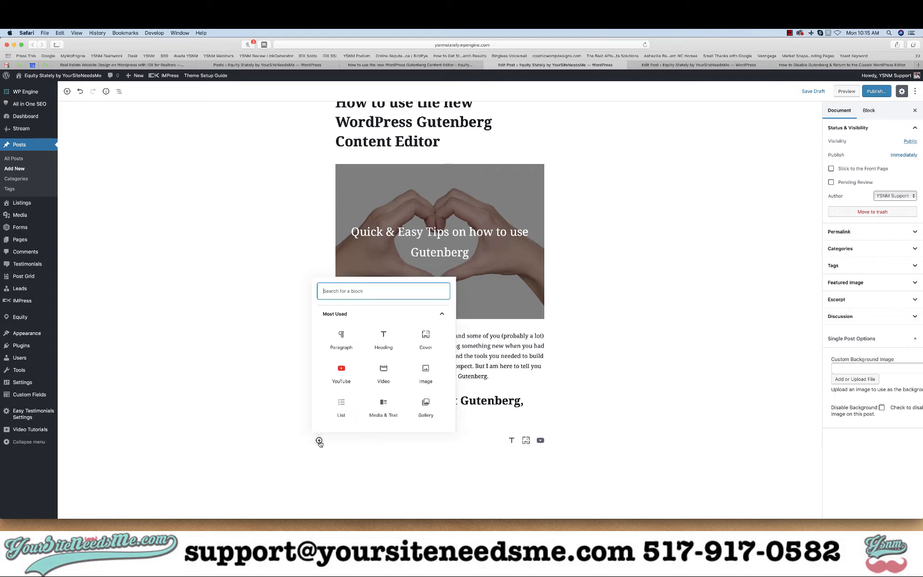
pyautogui.click(424, 378)
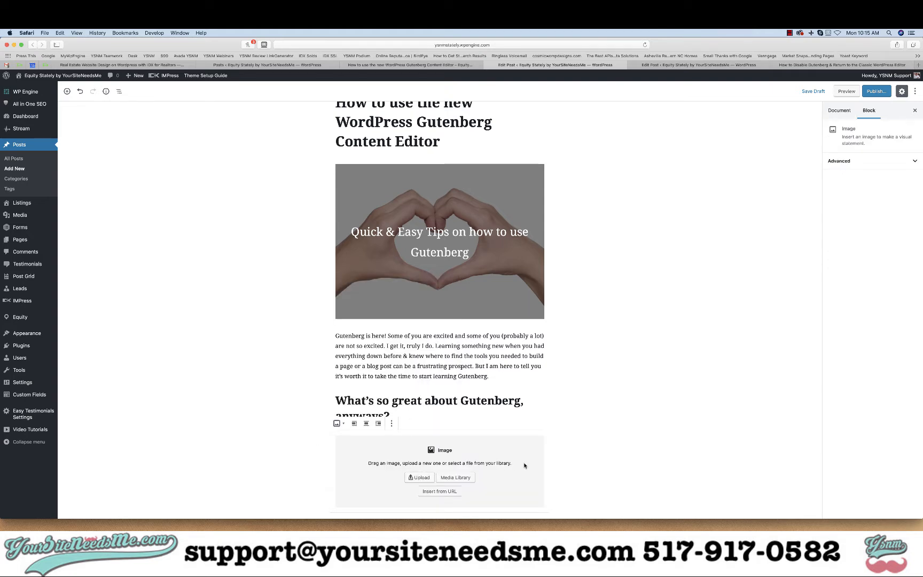
pyautogui.scroll(-1, 523, 466)
pyautogui.scroll(1, 523, 466)
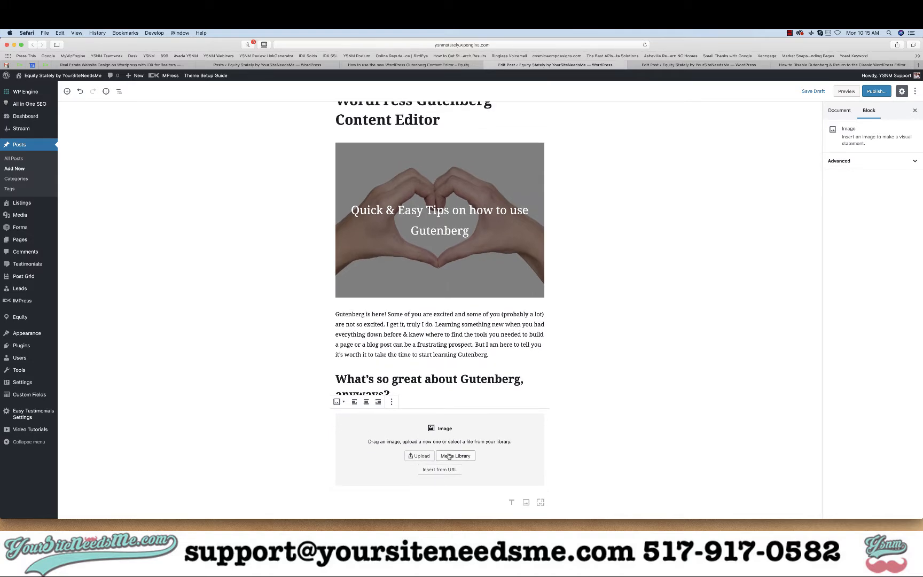
pyautogui.click(448, 455)
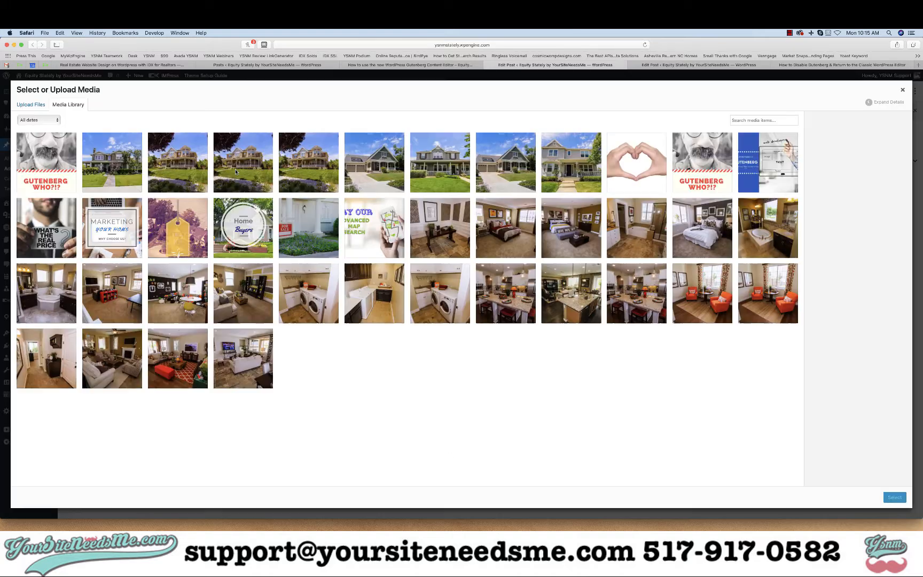
pyautogui.click(41, 168)
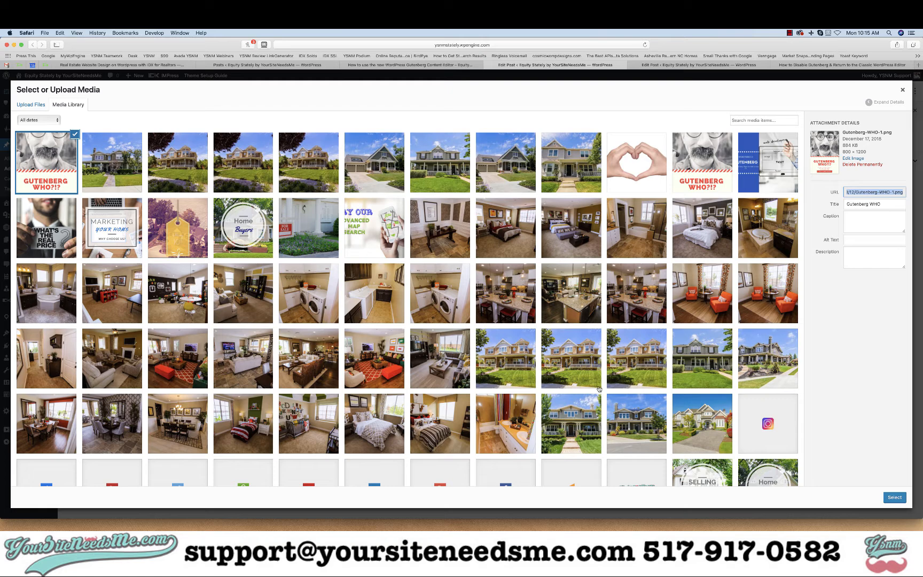
pyautogui.click(893, 498)
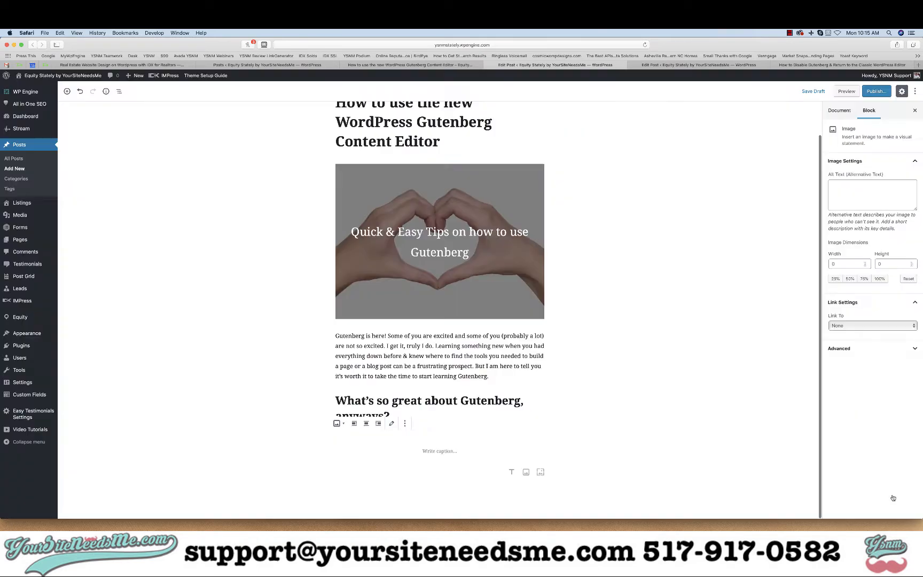
pyautogui.scroll(-10, 479, 378)
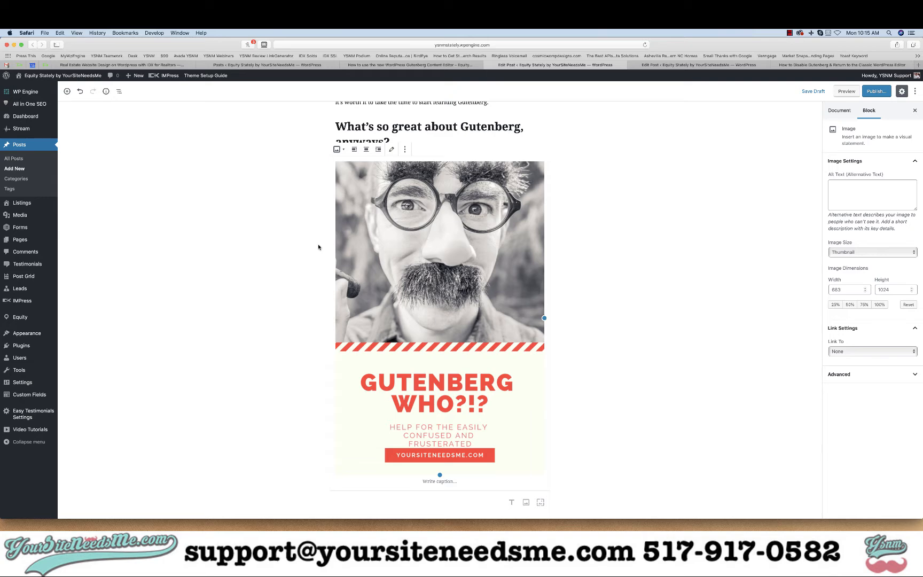
pyautogui.click(255, 272)
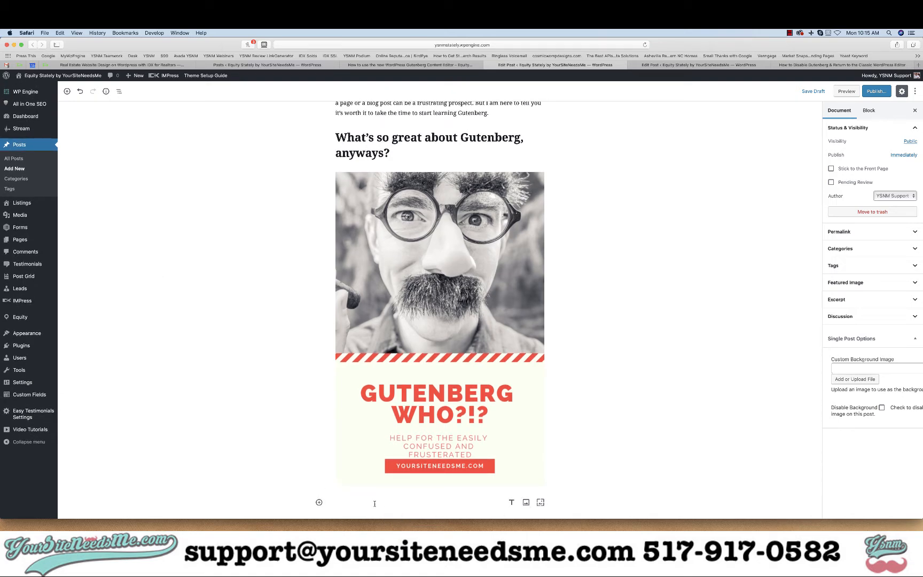
# - Enable the Layout Settings, All in One SEO Pack, Scripts and Post Grid - Post Options panels in the editor options
pyautogui.click(915, 91)
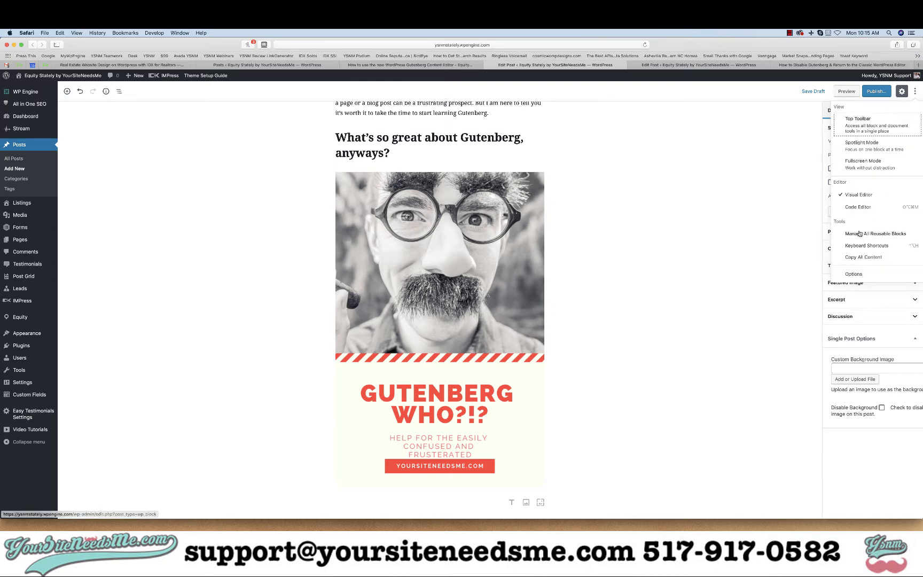
pyautogui.click(852, 274)
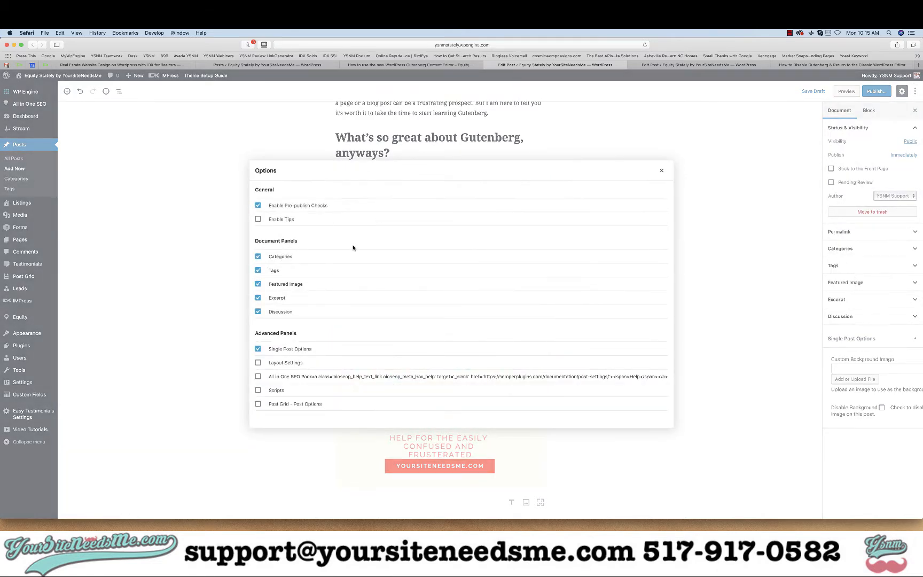
pyautogui.click(258, 362)
pyautogui.click(258, 377)
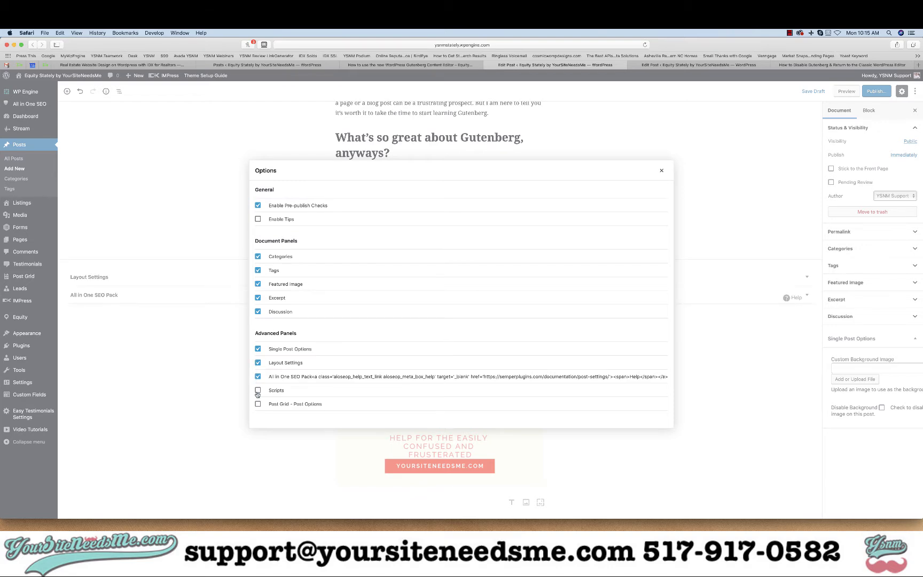
pyautogui.click(258, 391)
pyautogui.click(258, 404)
pyautogui.click(661, 171)
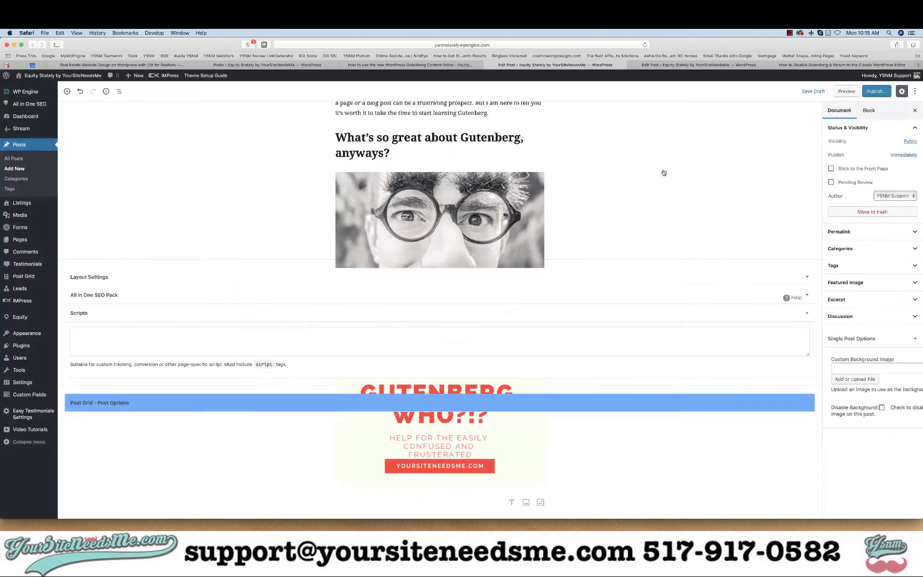
# - Expand and review the Layout Settings, All in One SEO Pack and Scripts panels below the post content
pyautogui.scroll(5, 540, 293)
pyautogui.scroll(-5, 540, 294)
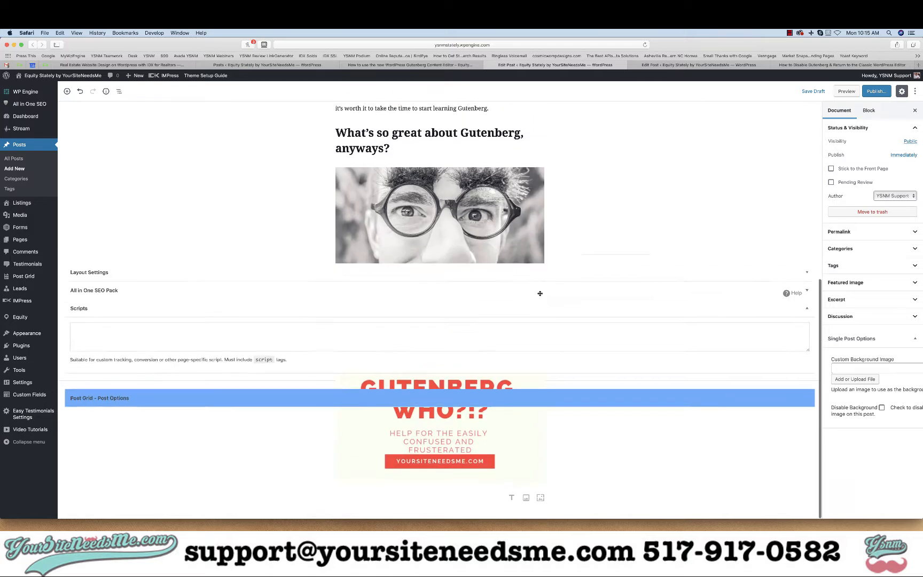
pyautogui.click(809, 293)
pyautogui.click(809, 274)
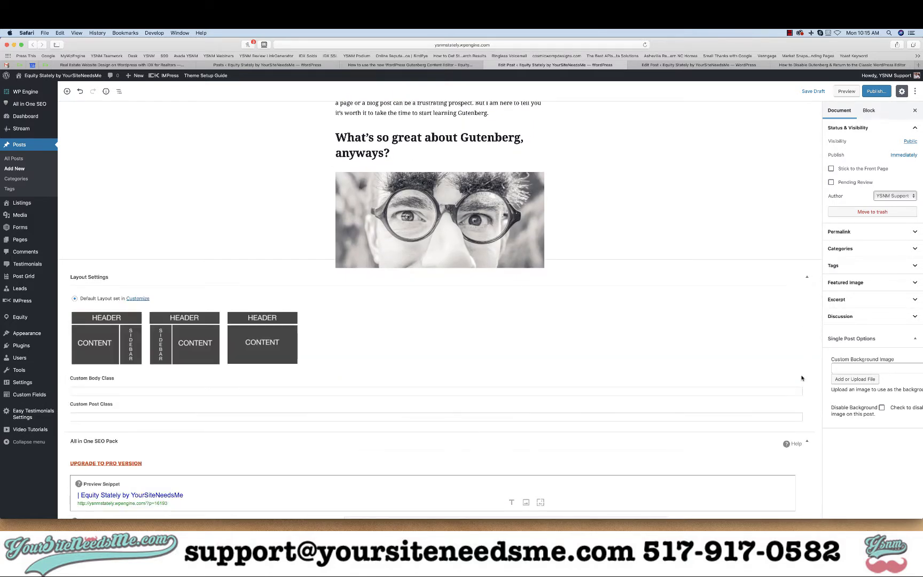
pyautogui.scroll(-5, 585, 192)
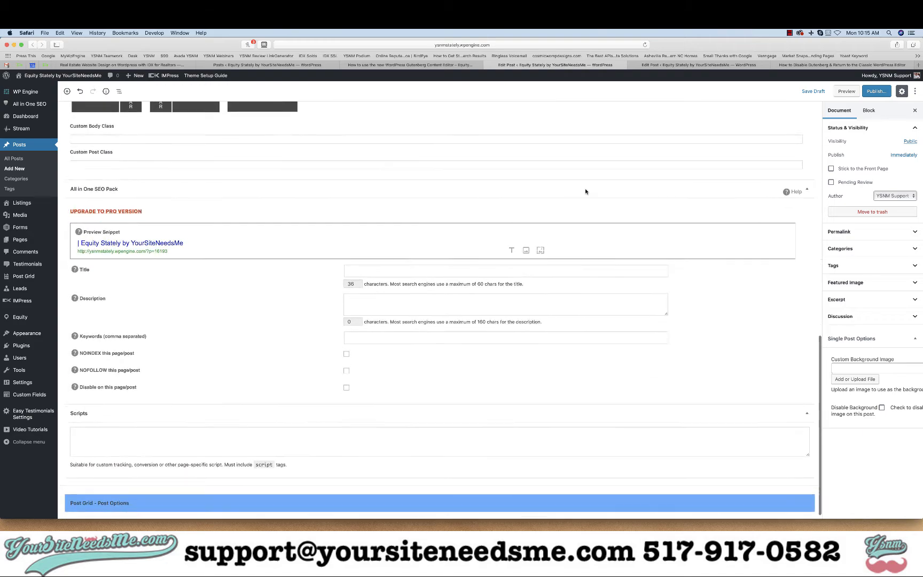
pyautogui.scroll(10, 570, 191)
pyautogui.scroll(-7, 569, 190)
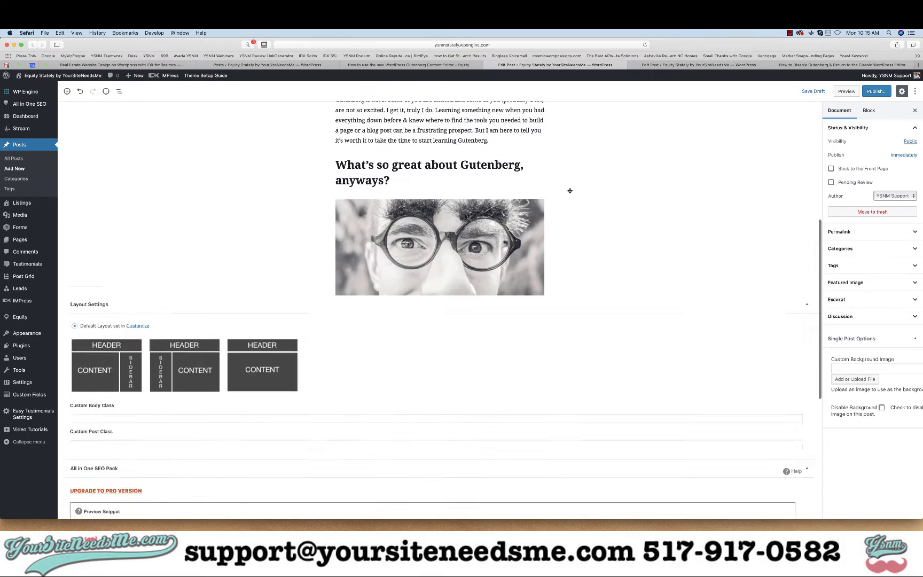
pyautogui.click(806, 185)
pyautogui.click(805, 204)
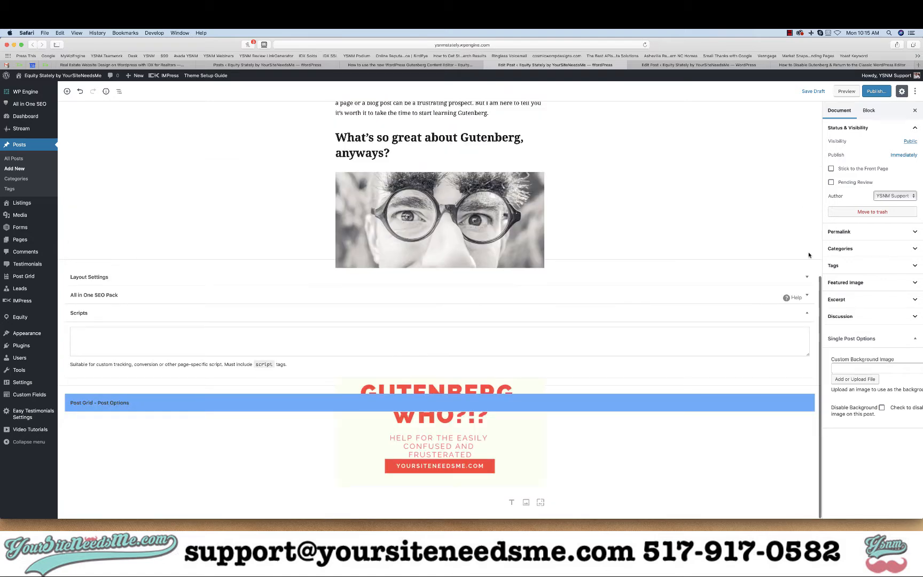
pyautogui.click(808, 315)
pyautogui.scroll(5, 760, 127)
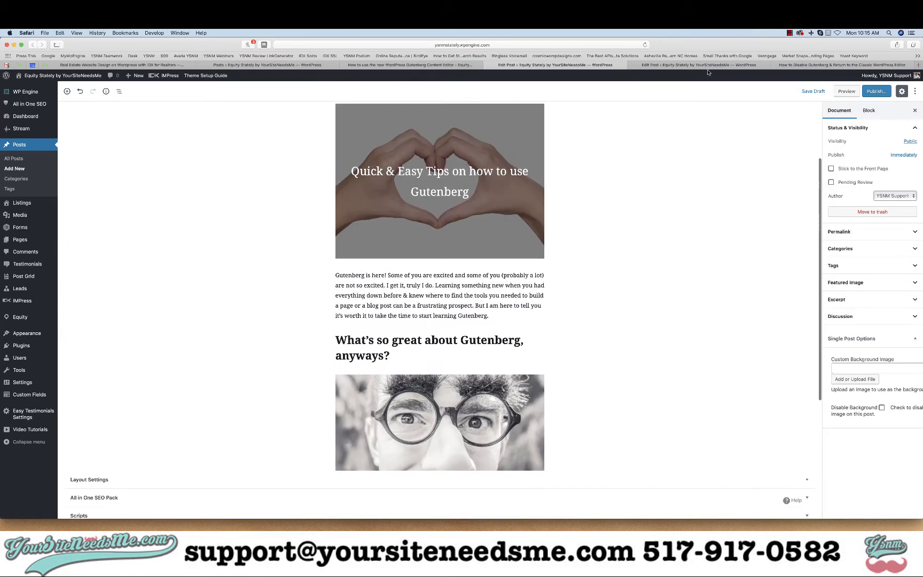
pyautogui.scroll(3, 740, 124)
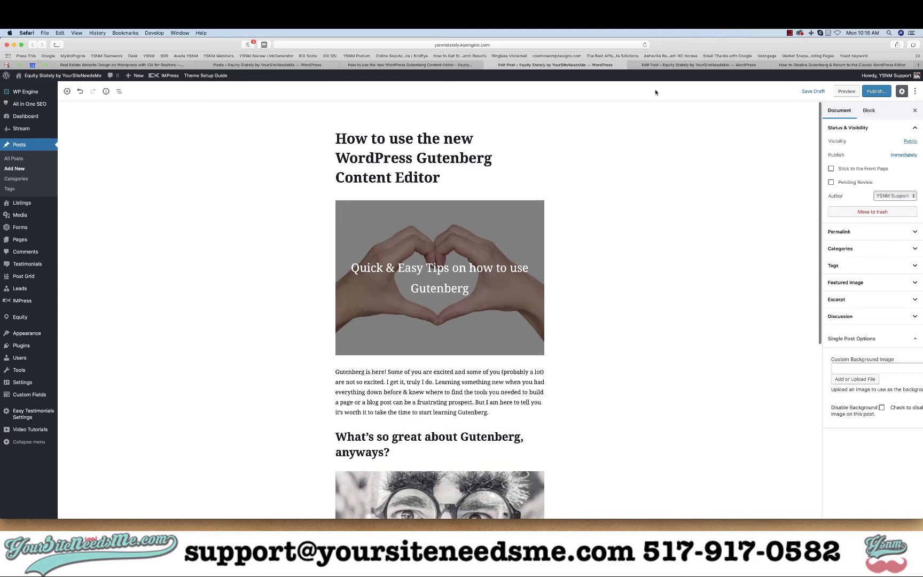
# - Review the Screen Options on the Posts list page, then return to the post editor
pyautogui.click(264, 66)
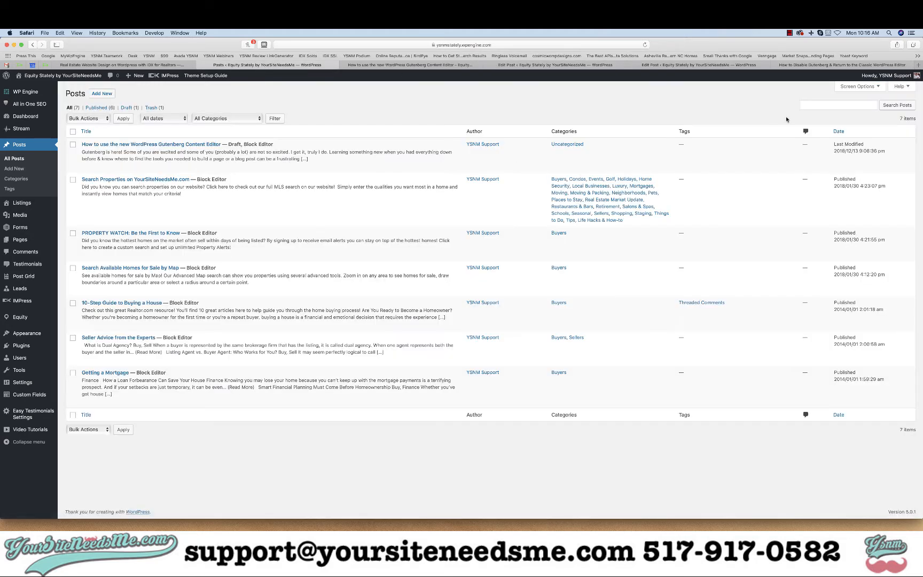
pyautogui.click(847, 88)
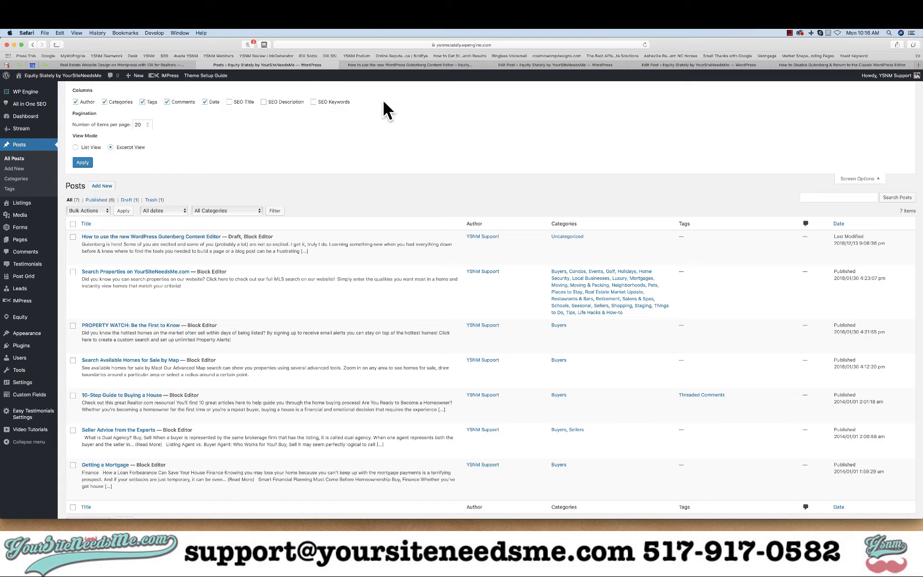
pyautogui.click(556, 65)
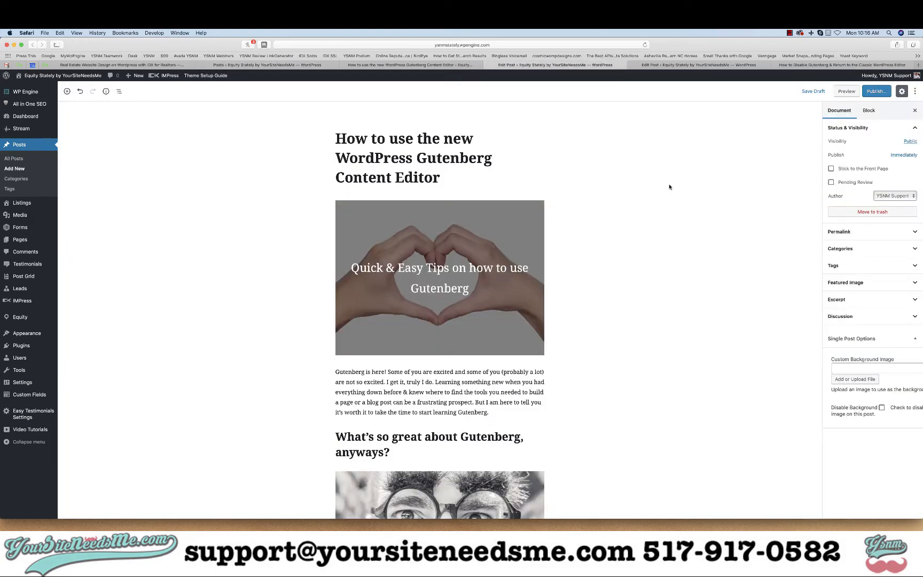
# - Disable the Single Post Options, Layout Settings, All in One SEO Pack, Scripts and Post Grid - Post Options panels in the editor options
pyautogui.scroll(-6, 670, 187)
pyautogui.scroll(5, 670, 187)
pyautogui.moveTo(916, 82)
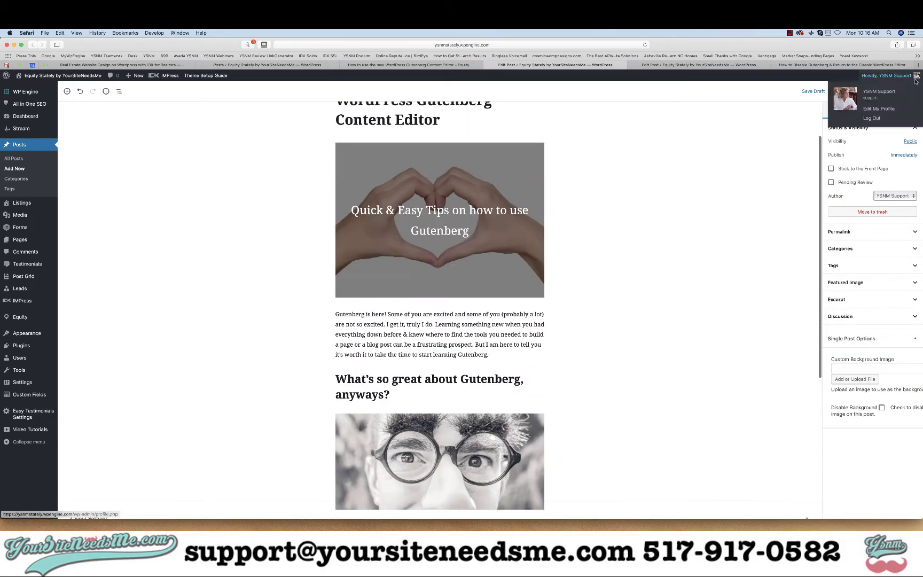
pyautogui.click(915, 93)
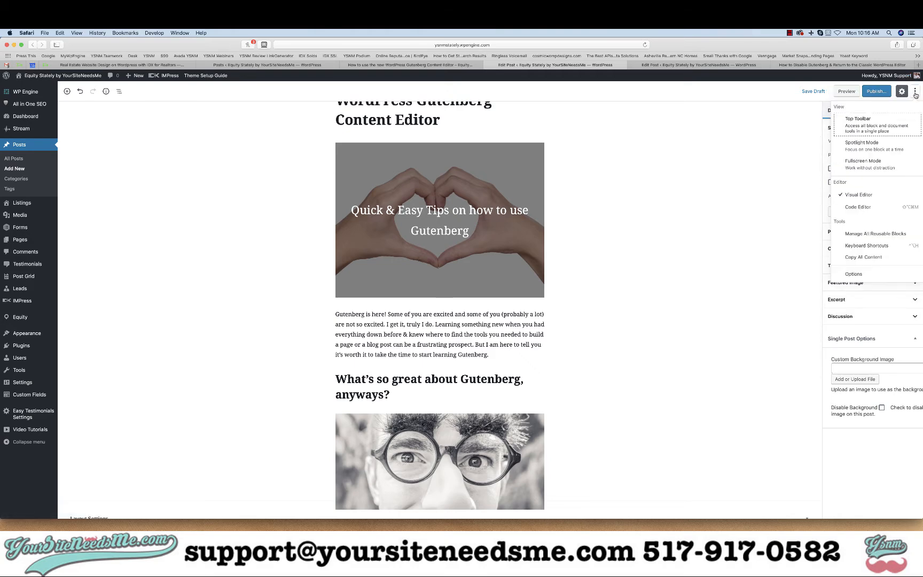
pyautogui.click(854, 274)
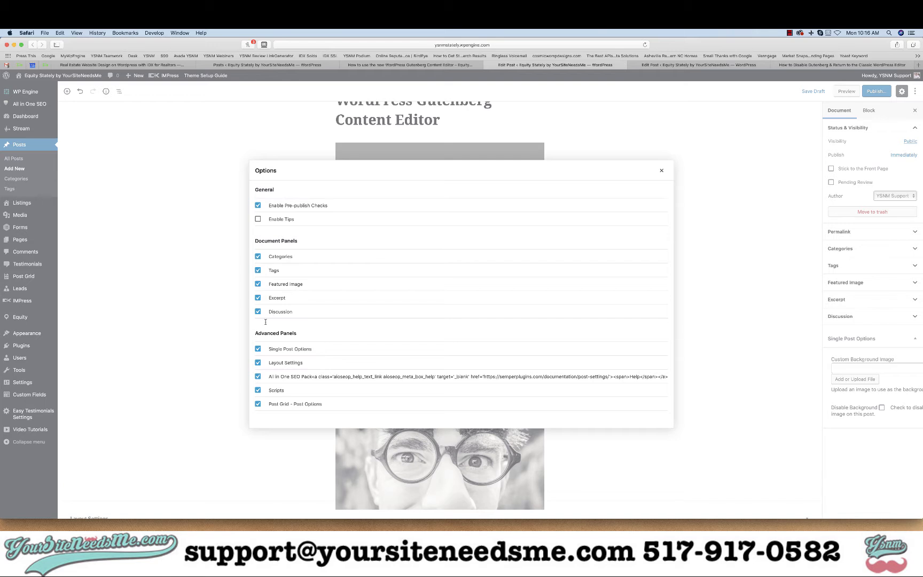
pyautogui.click(257, 404)
pyautogui.click(258, 390)
pyautogui.click(258, 377)
pyautogui.click(258, 363)
pyautogui.click(258, 349)
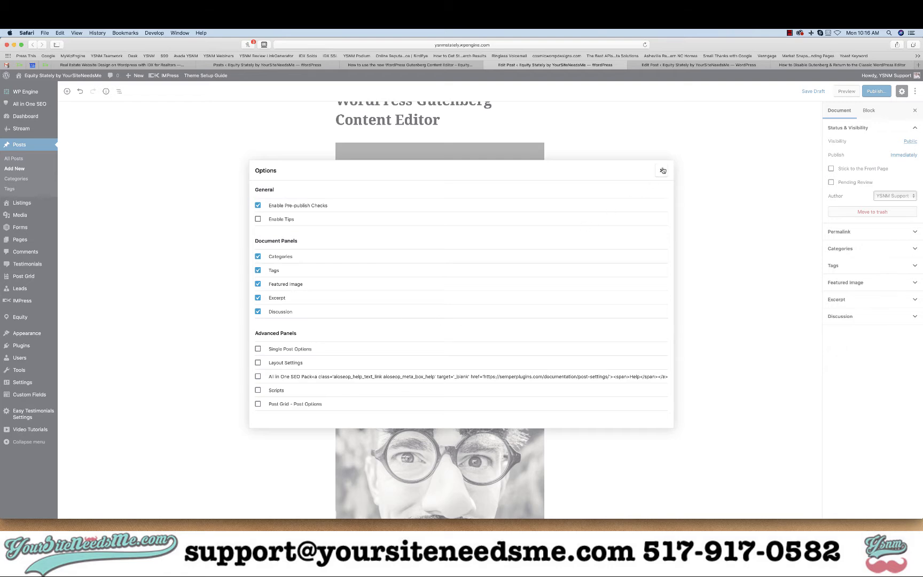
pyautogui.click(661, 171)
# - Add a paragraph block below the Gutenberg-WHO image and paste the copied article text into it
pyautogui.scroll(-5, 618, 325)
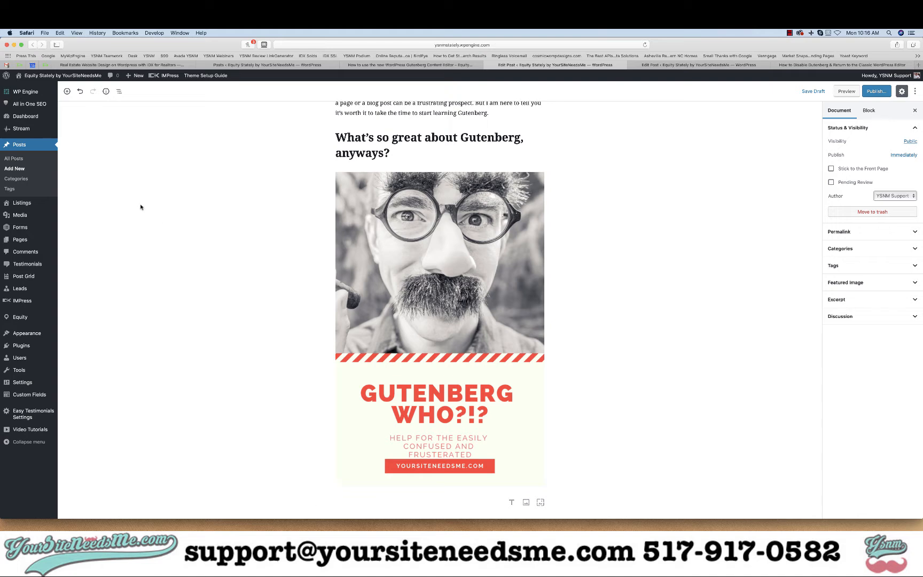
pyautogui.click(67, 91)
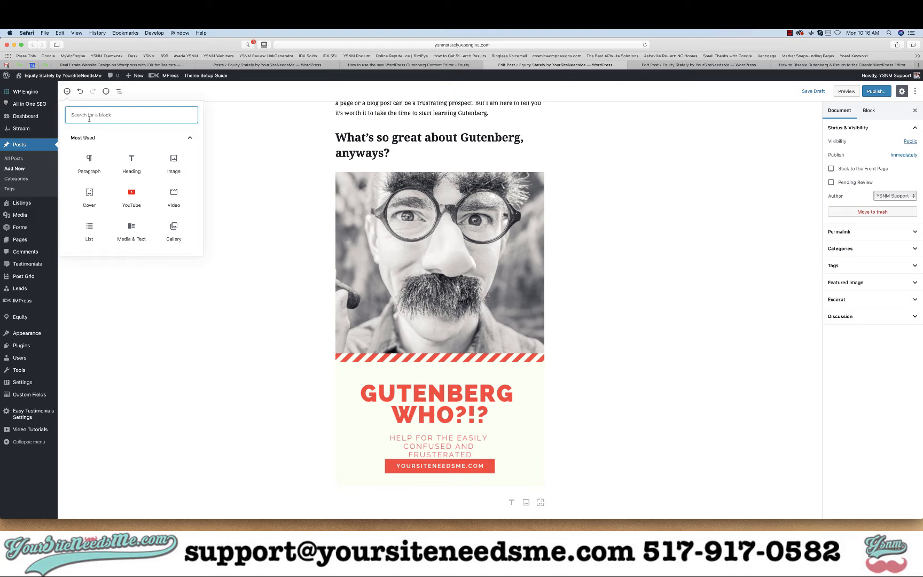
pyautogui.click(90, 158)
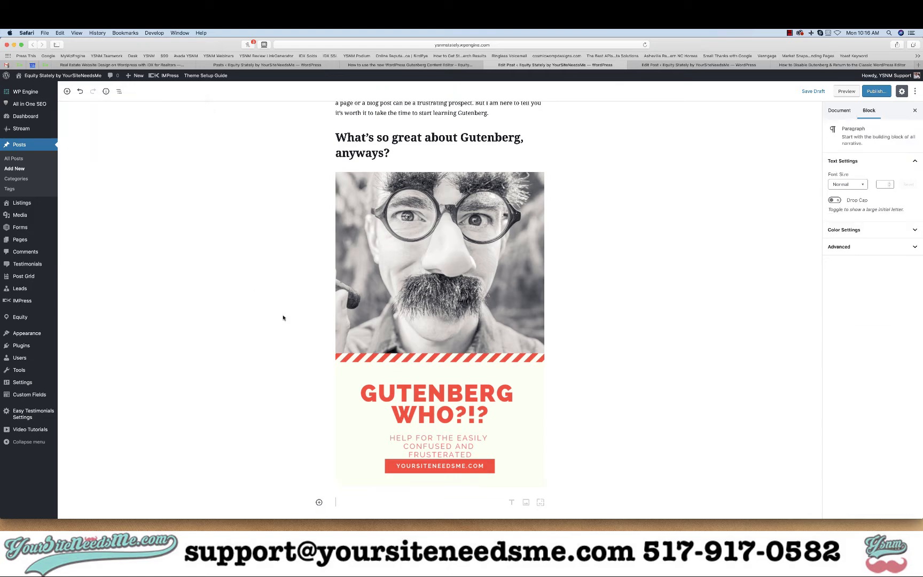
pyautogui.write('The idea behind Gutenberg isn’t new. You have probably seen other visual editors like Visual Composer, Thrive Themes or Avada’s Fusion Builder.')
pyautogui.click(264, 365)
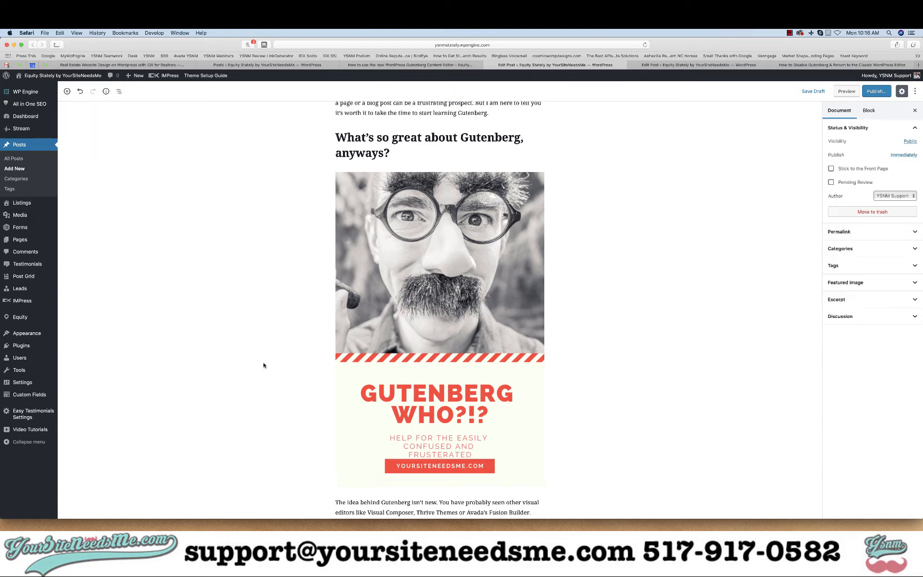
# - Select the Gutenberg-WHO image and align it to the left
pyautogui.scroll(-5, 264, 365)
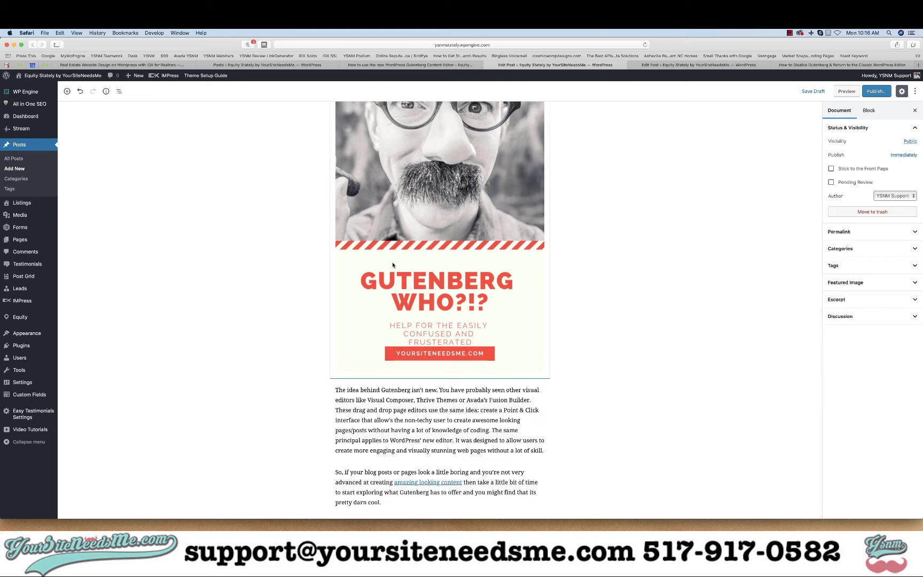
pyautogui.scroll(3, 400, 278)
pyautogui.scroll(-3, 399, 278)
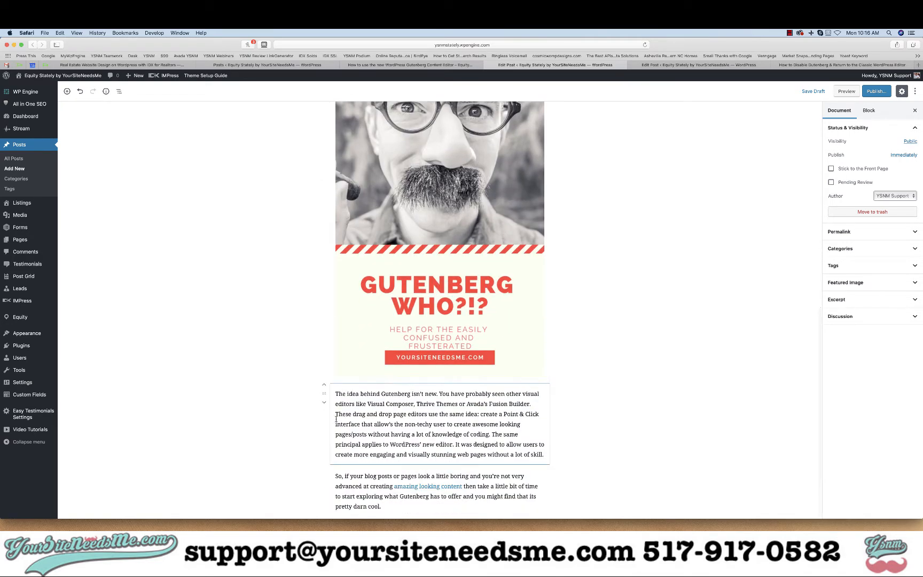
pyautogui.click(488, 257)
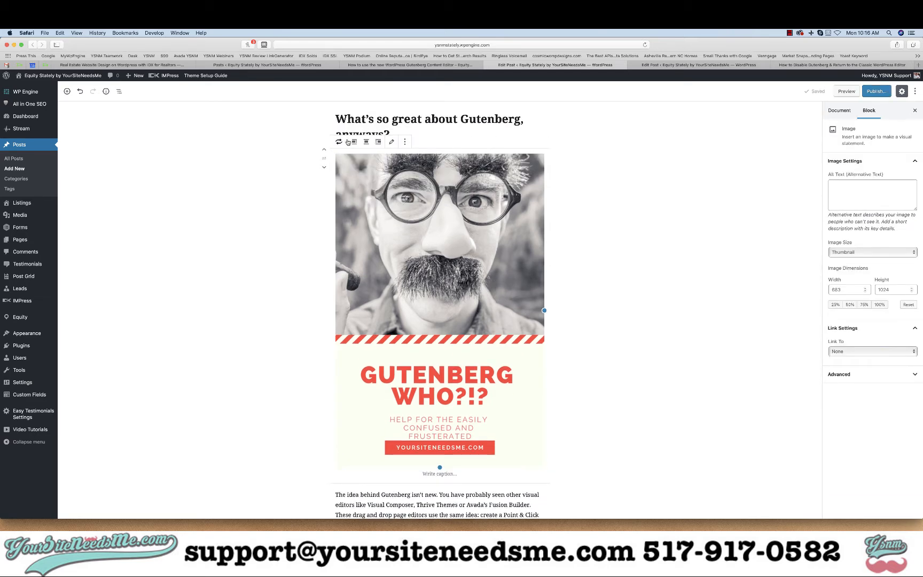
pyautogui.scroll(5, 348, 142)
pyautogui.scroll(3, 348, 142)
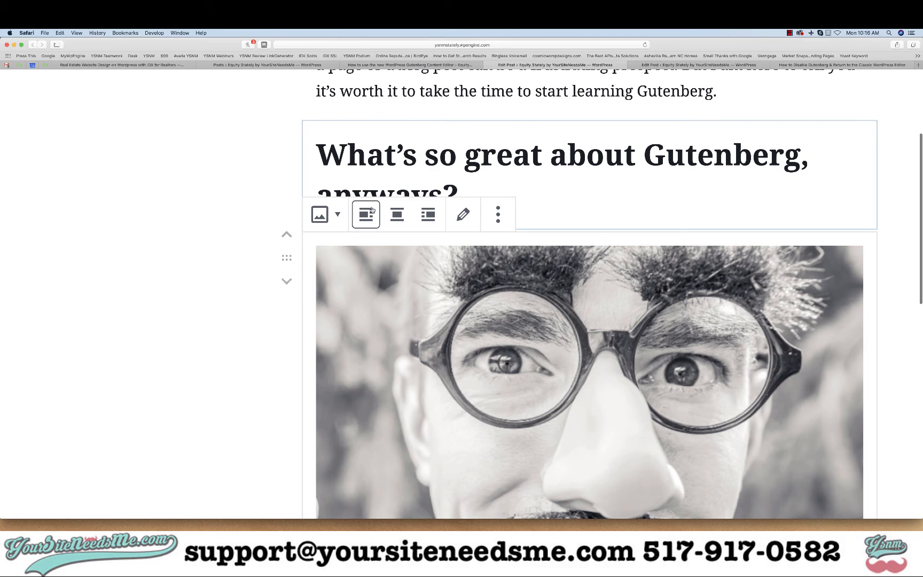
pyautogui.scroll(-5, 365, 217)
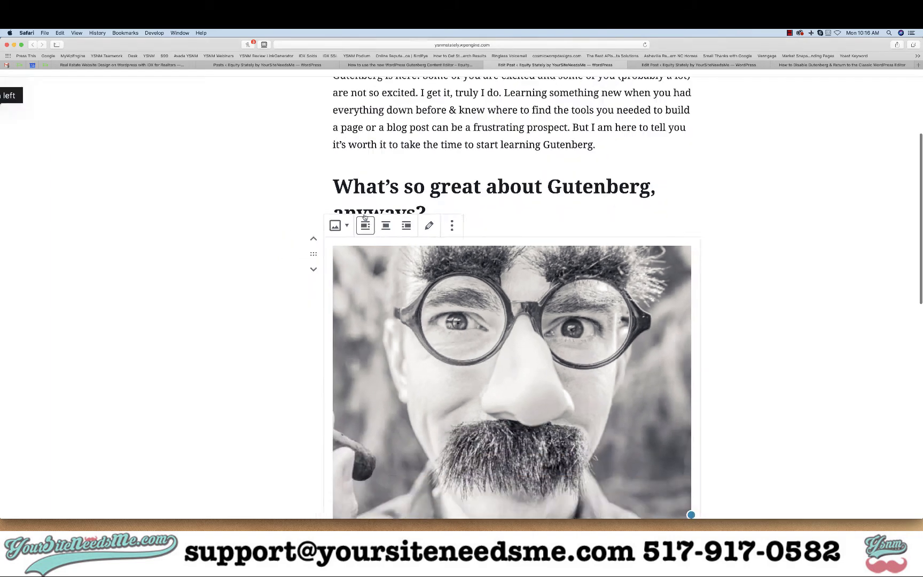
pyautogui.click(353, 189)
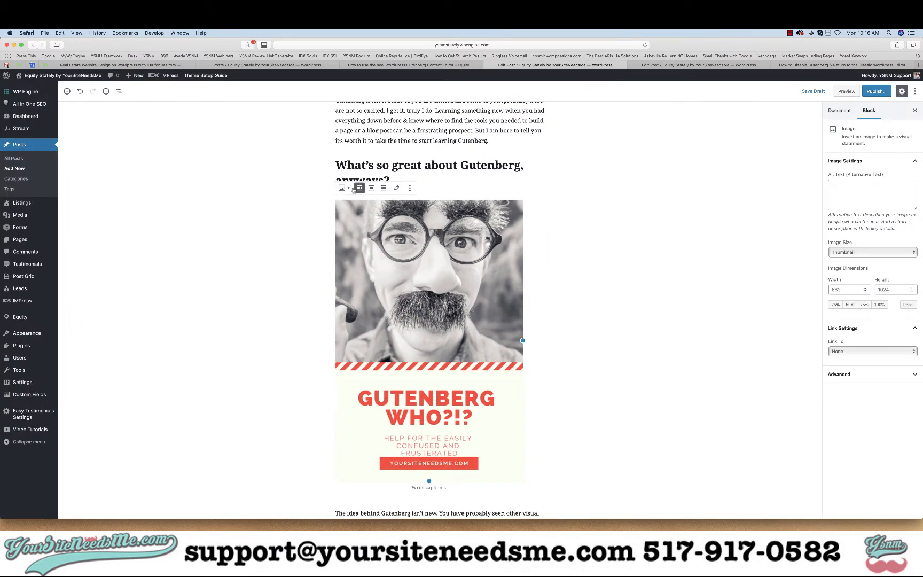
# - Resize the left-aligned Gutenberg-WHO image to about 233 × 348 pixels
pyautogui.scroll(-3, 382, 293)
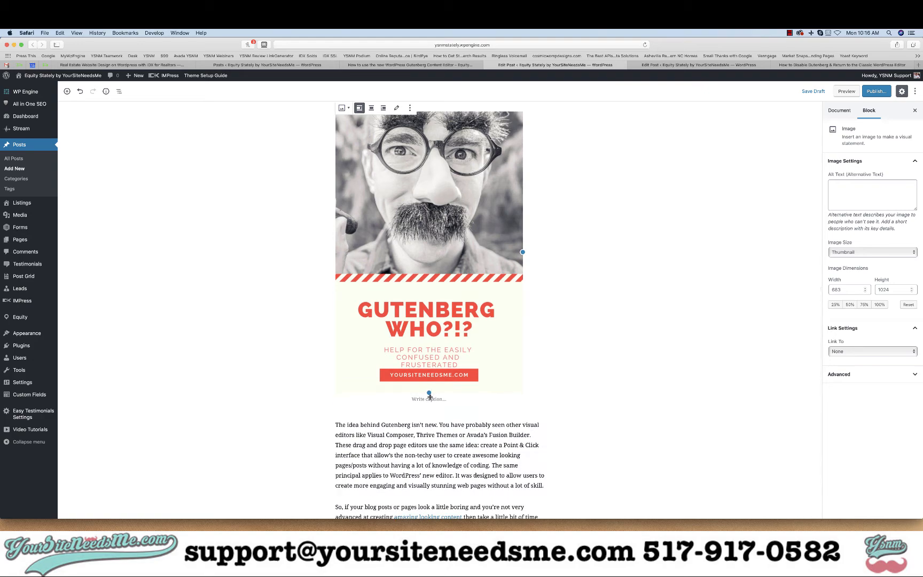
pyautogui.scroll(5, 430, 396)
pyautogui.scroll(-2, 429, 393)
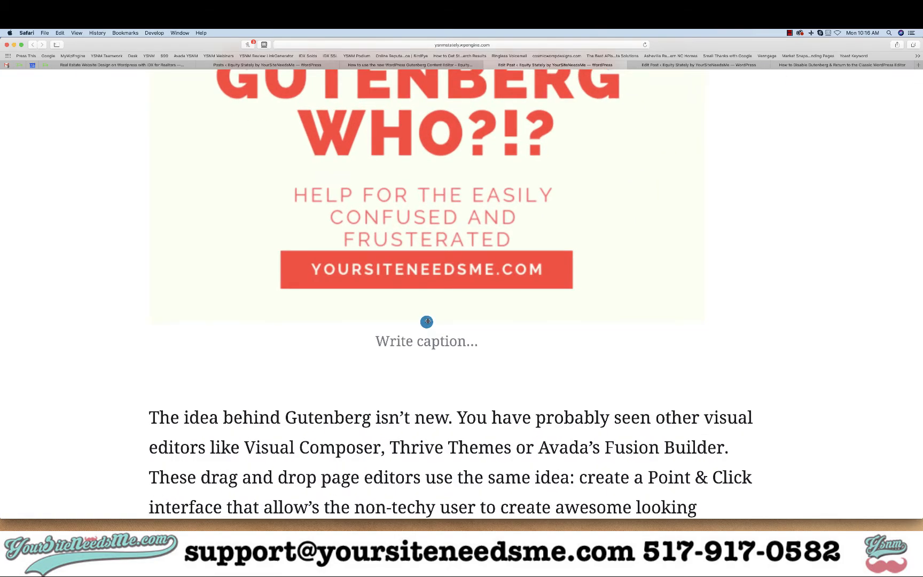
pyautogui.scroll(5, 428, 321)
pyautogui.scroll(4, 427, 321)
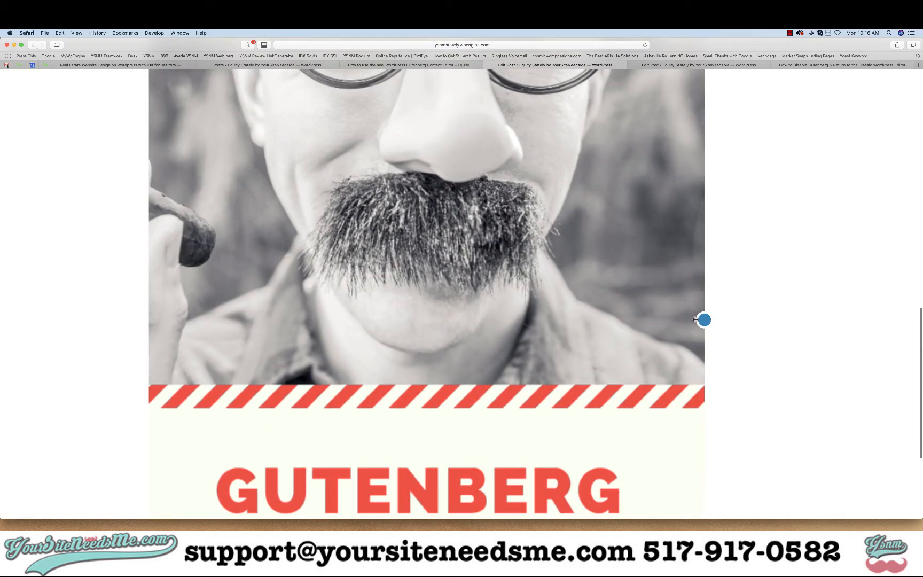
pyautogui.scroll(-5, 695, 319)
pyautogui.scroll(-2, 432, 446)
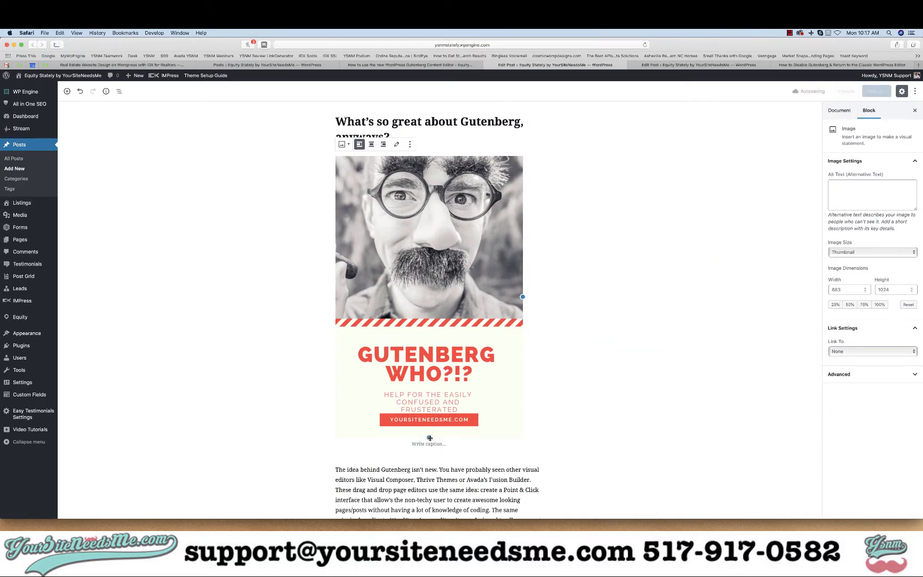
pyautogui.moveTo(430, 437); pyautogui.dragTo(411, 348)
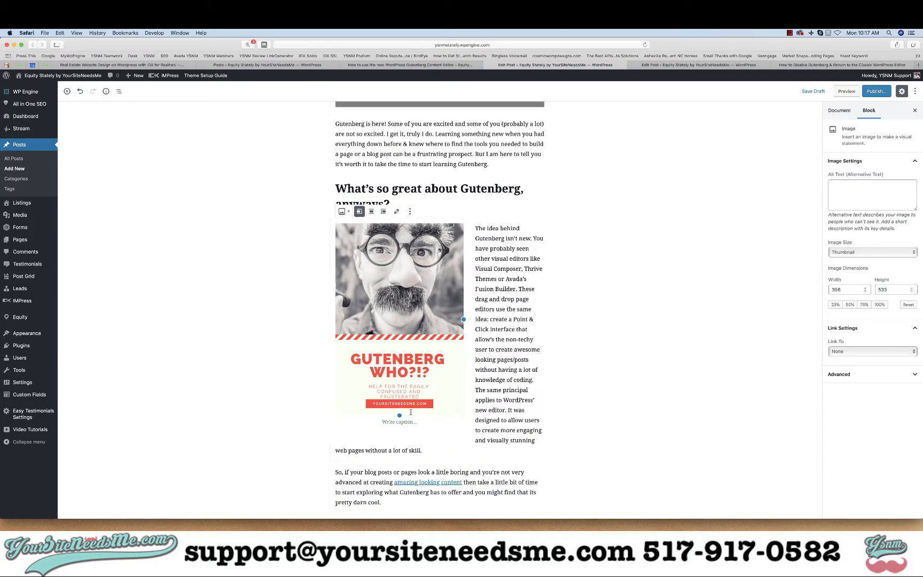
pyautogui.moveTo(399, 415); pyautogui.dragTo(374, 430)
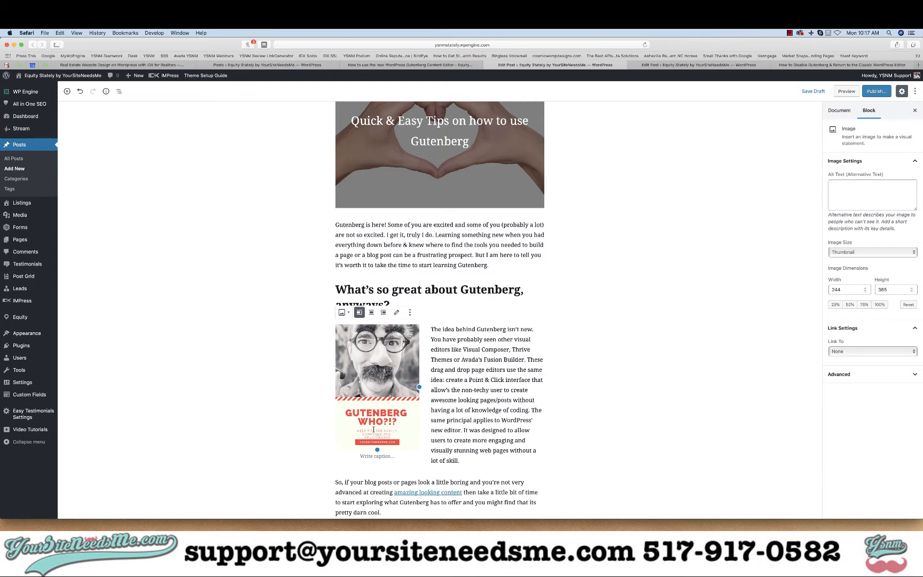
pyautogui.click(366, 474)
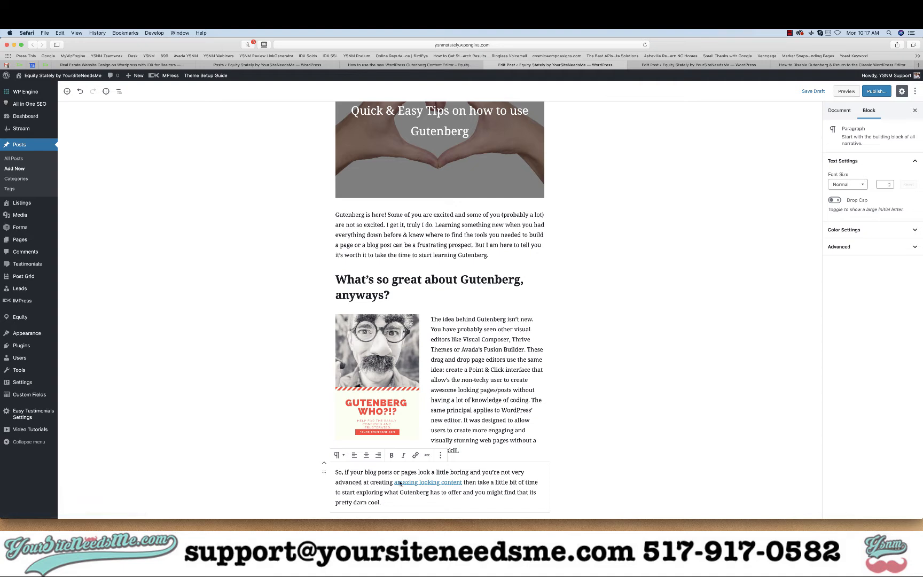
pyautogui.click(448, 390)
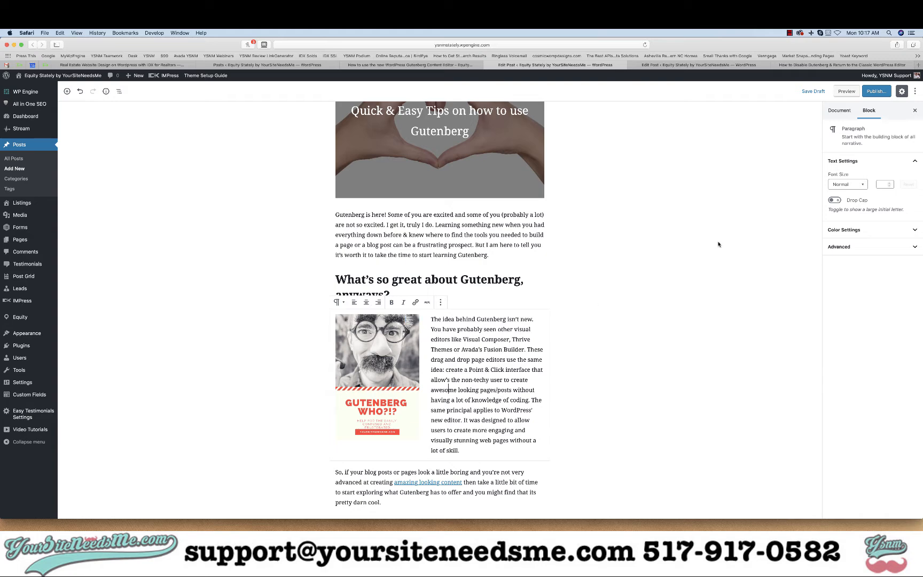
pyautogui.click(820, 92)
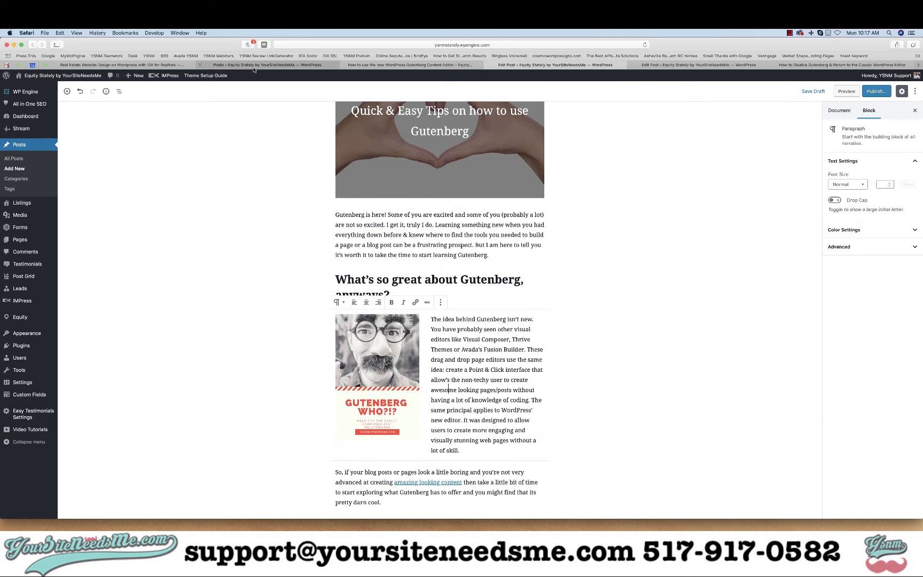
# - Copy the next heading from the published article and add a Heading block reading "Ready for some cool stuff?" below the paragraphs
pyautogui.click(409, 65)
pyautogui.scroll(-5, 538, 180)
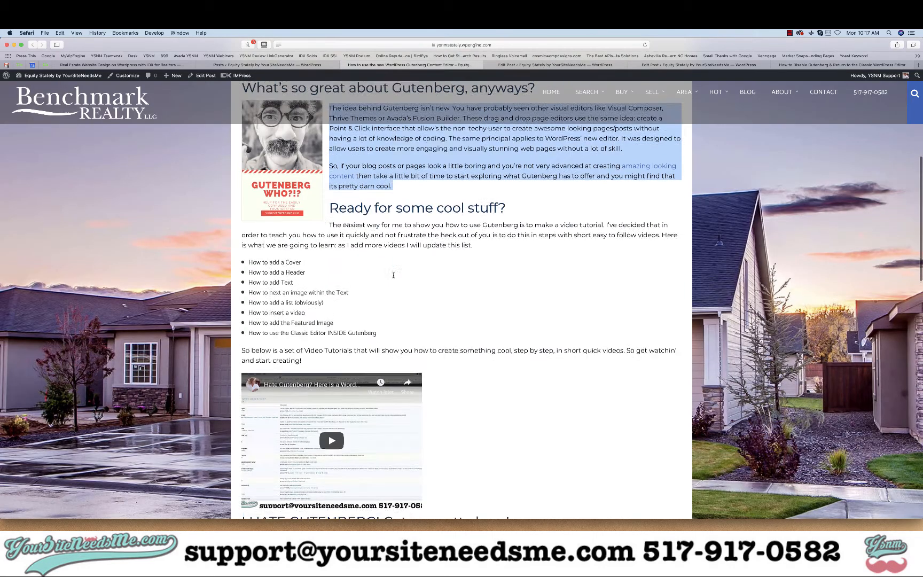
pyautogui.moveTo(514, 202); pyautogui.dragTo(326, 199)
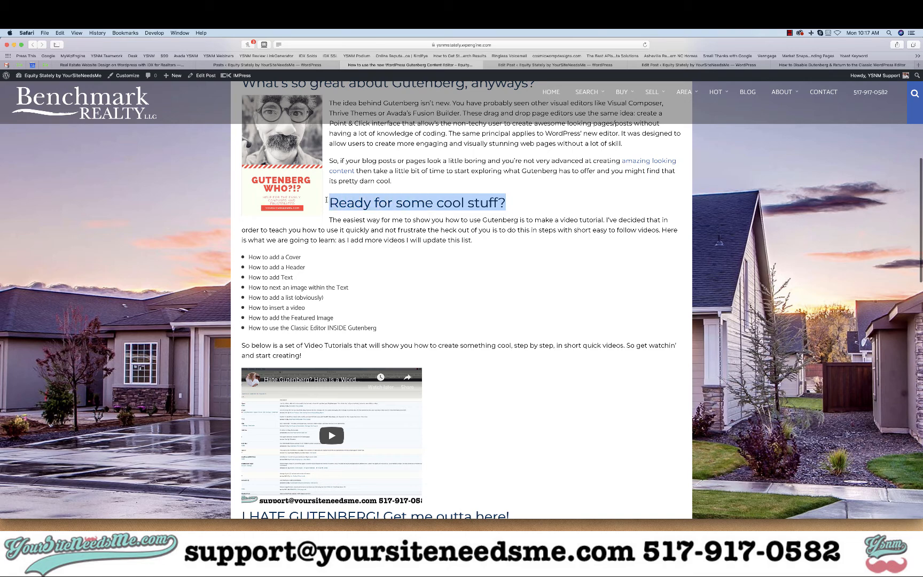
pyautogui.click(549, 64)
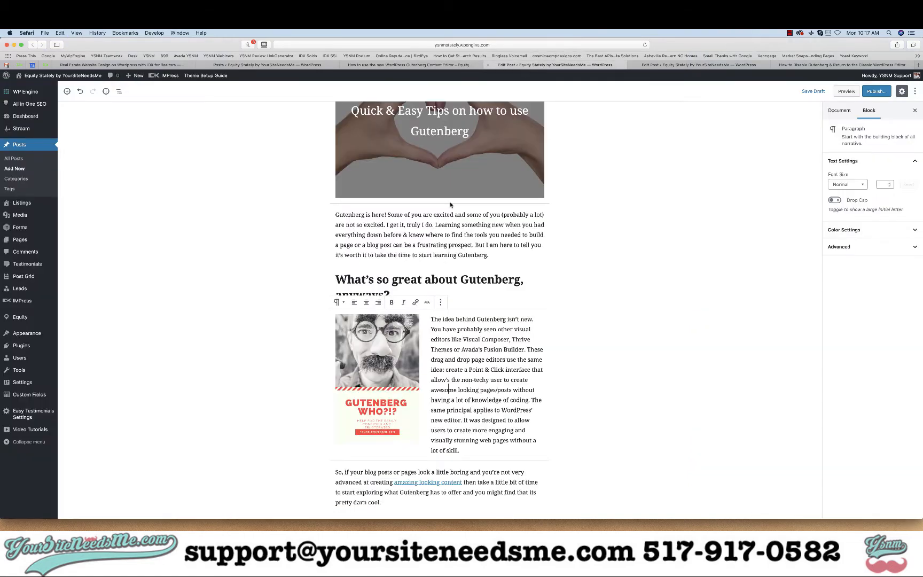
pyautogui.click(388, 496)
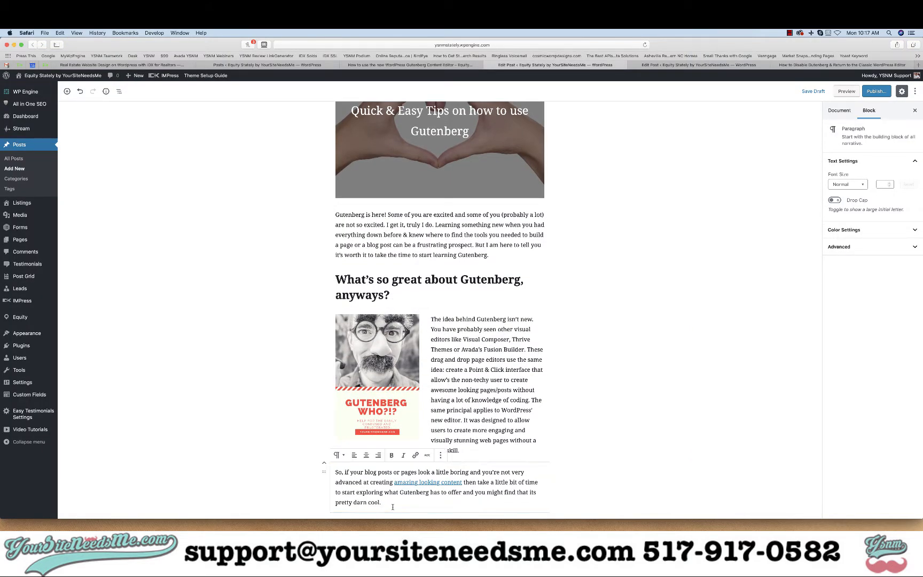
pyautogui.scroll(-1, 294, 454)
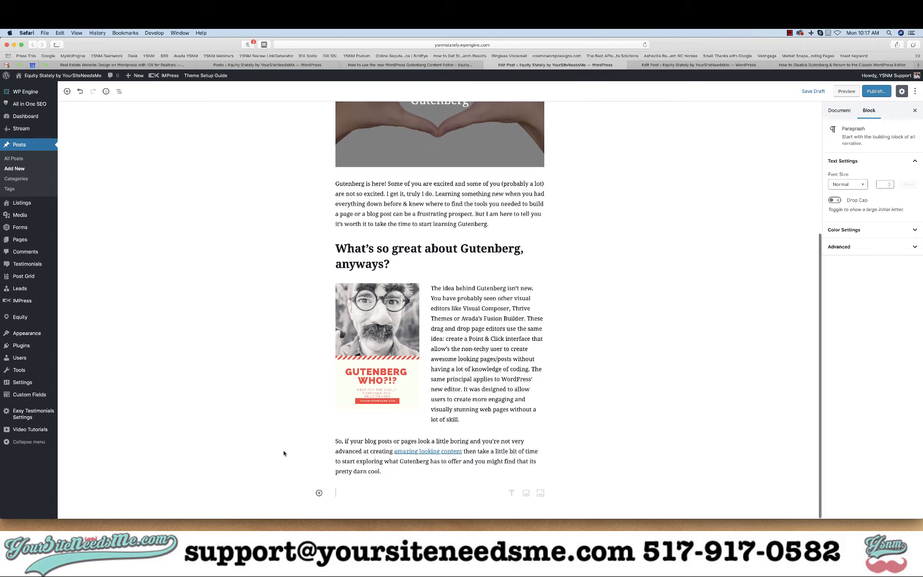
pyautogui.click(319, 502)
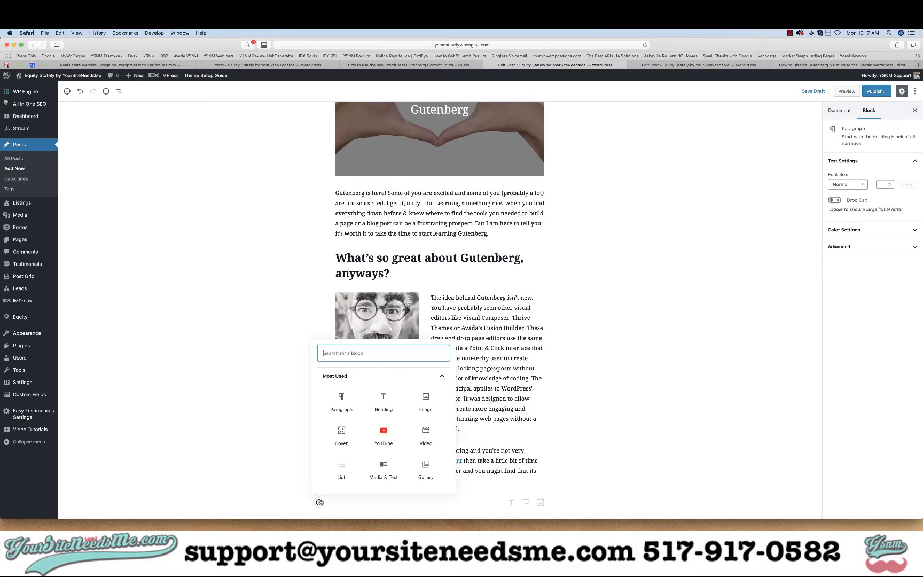
pyautogui.click(382, 402)
pyautogui.write('Ready for some cool stuff?')
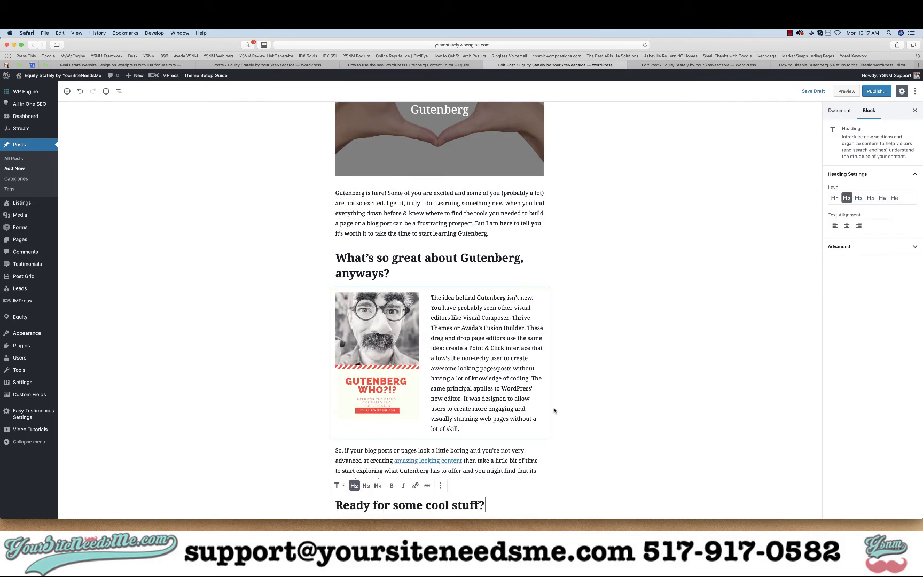
pyautogui.click(579, 420)
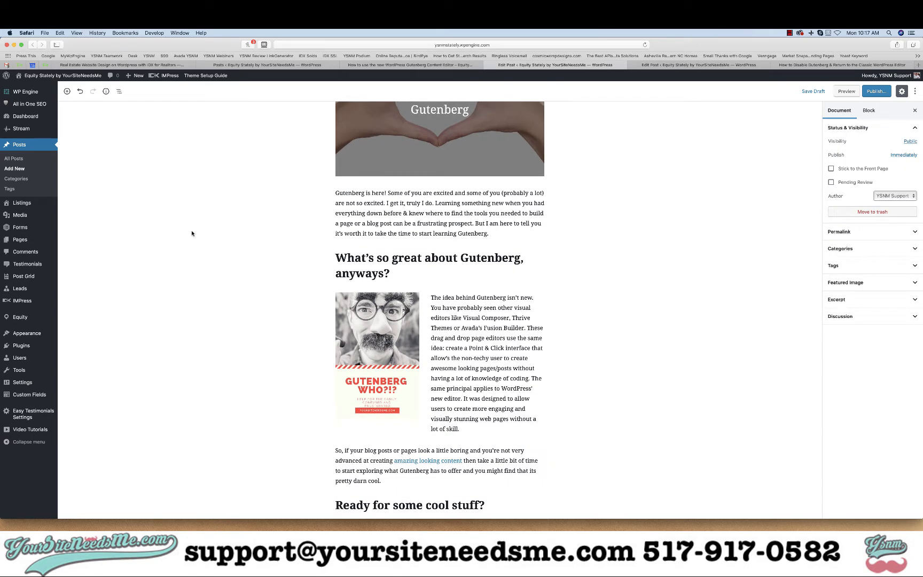
# - Add a paragraph block below the new heading and fill it with the copied "The easiest way for me…" text from the published article
pyautogui.click(66, 91)
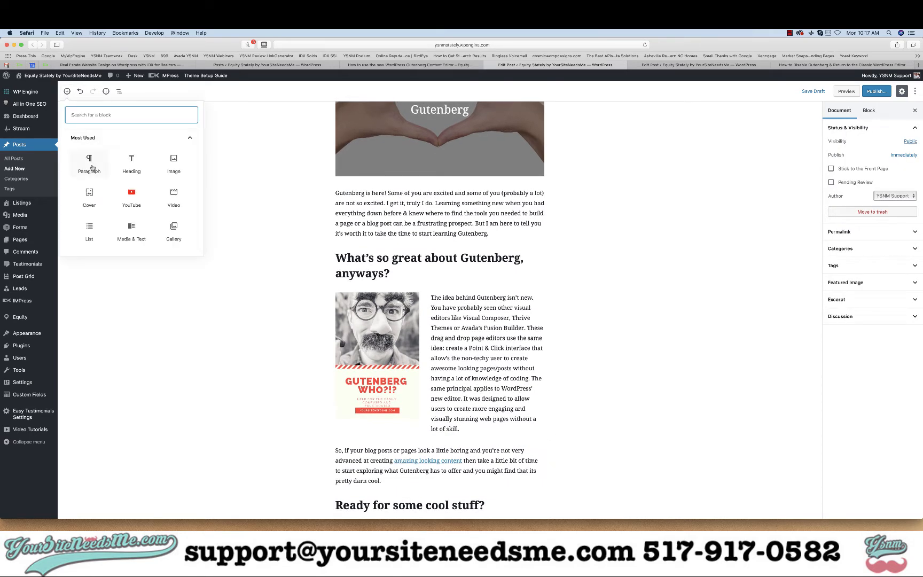
pyautogui.click(89, 163)
pyautogui.click(409, 65)
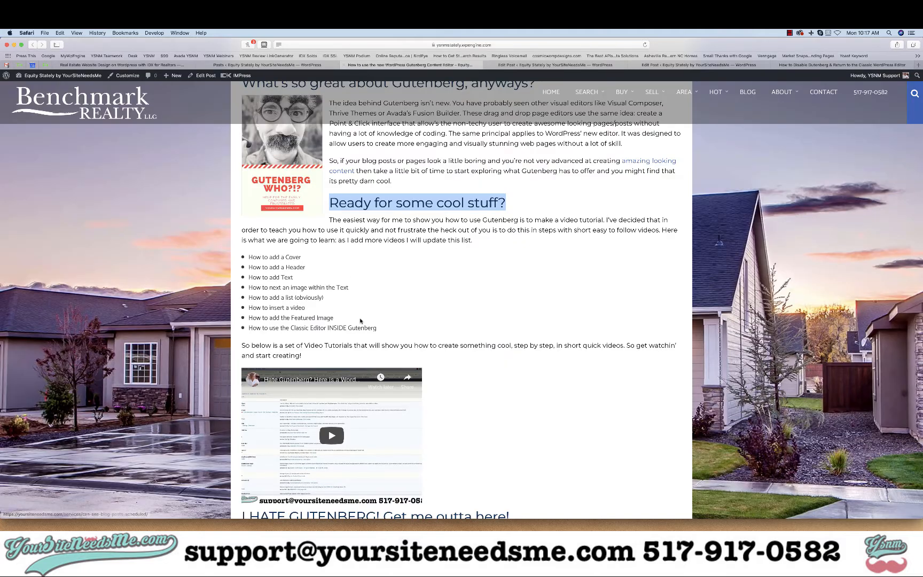
pyautogui.scroll(-3, 360, 321)
pyautogui.moveTo(488, 204); pyautogui.dragTo(328, 183)
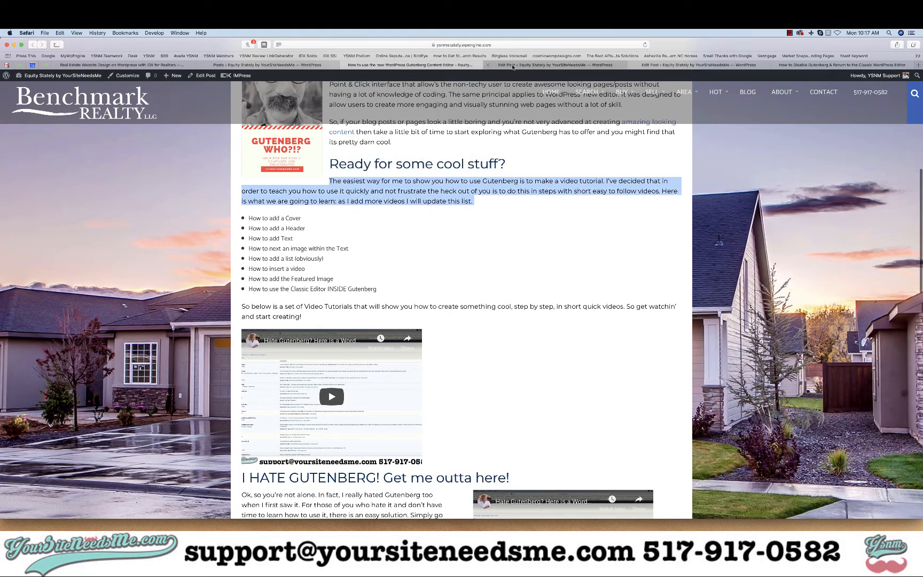
pyautogui.click(539, 65)
pyautogui.scroll(-2, 244, 412)
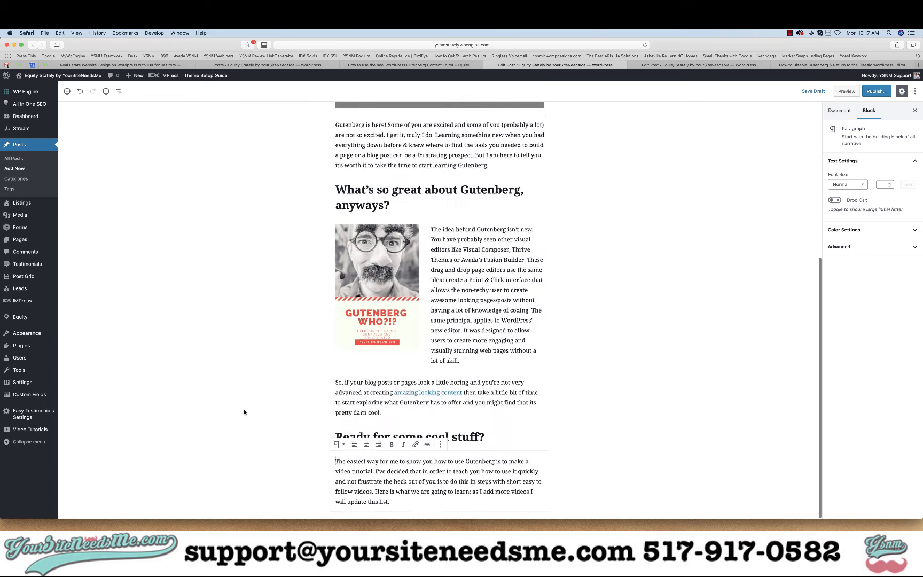
# - Insert a List block below the paragraph and, referring to the published article's list, enter the first item "How to add a Block"
pyautogui.click(243, 411)
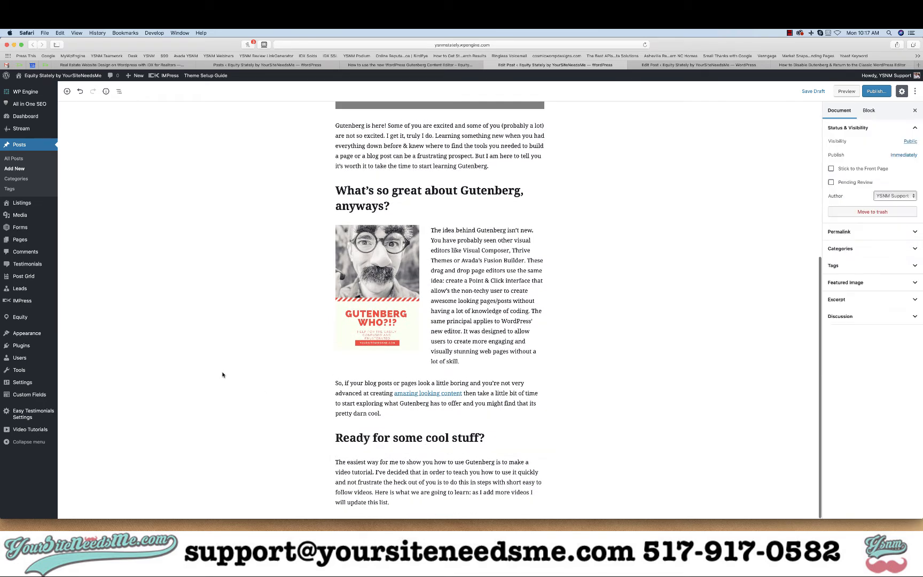
pyautogui.click(66, 93)
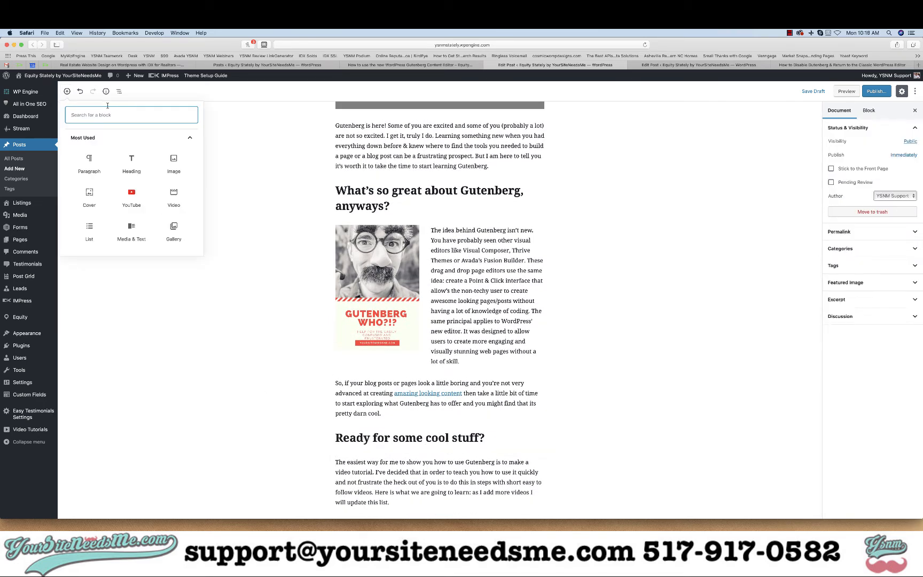
pyautogui.click(90, 230)
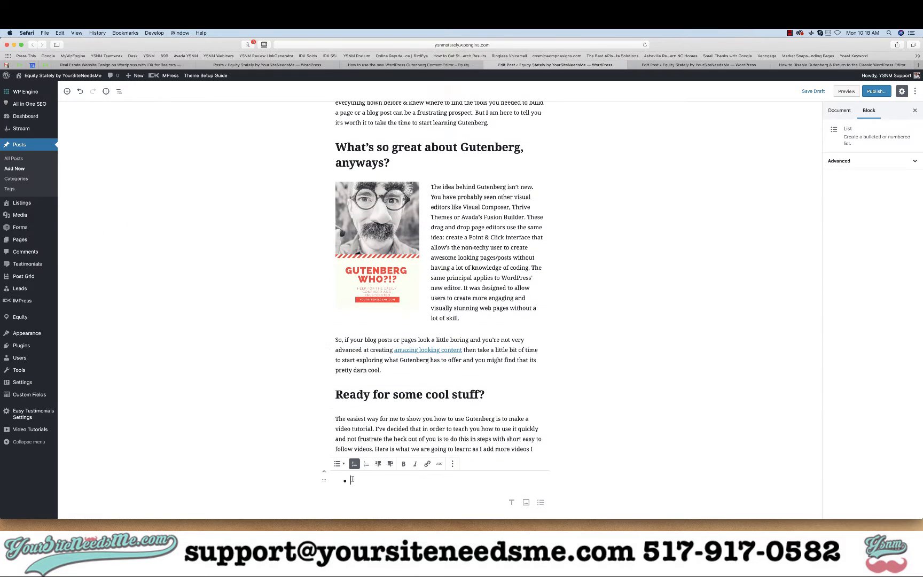
pyautogui.click(358, 66)
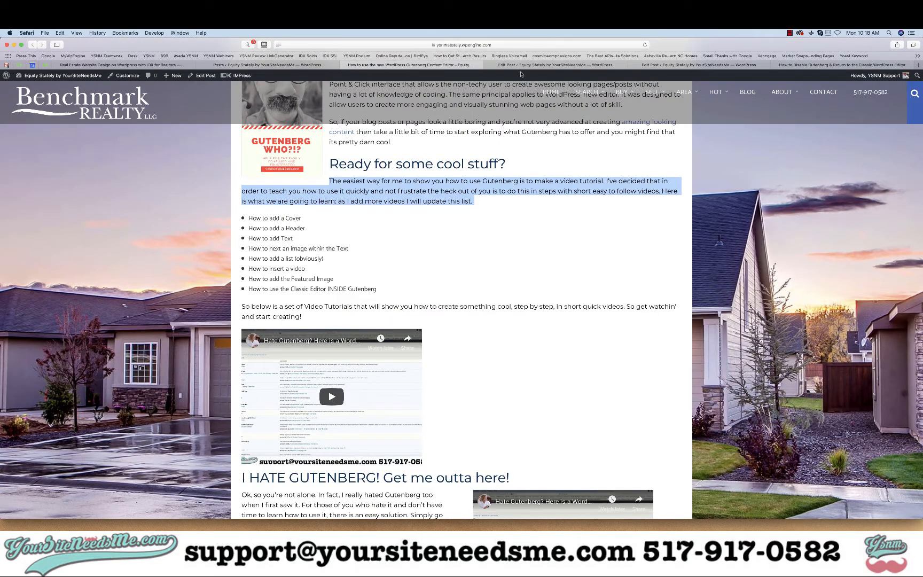
pyautogui.click(521, 65)
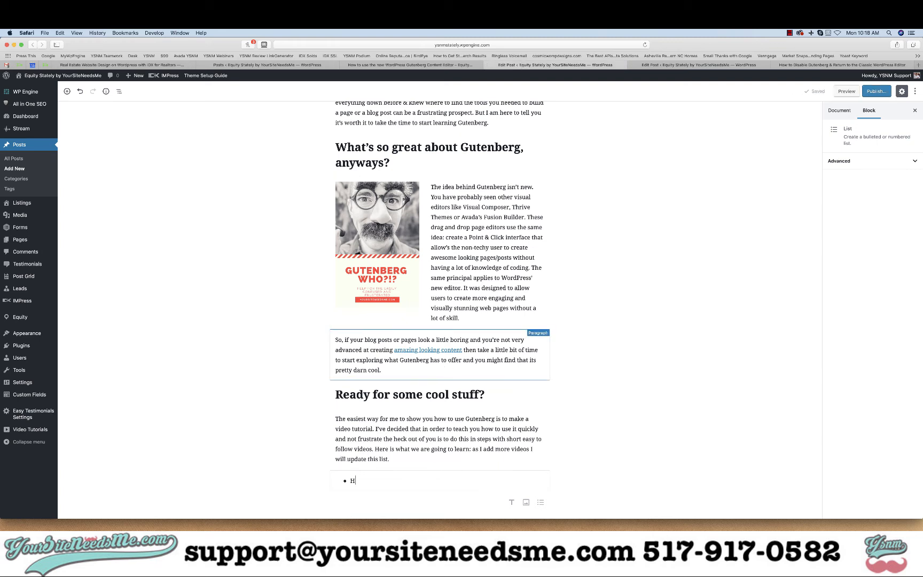
pyautogui.write('to add a Block')
pyautogui.press('Return')
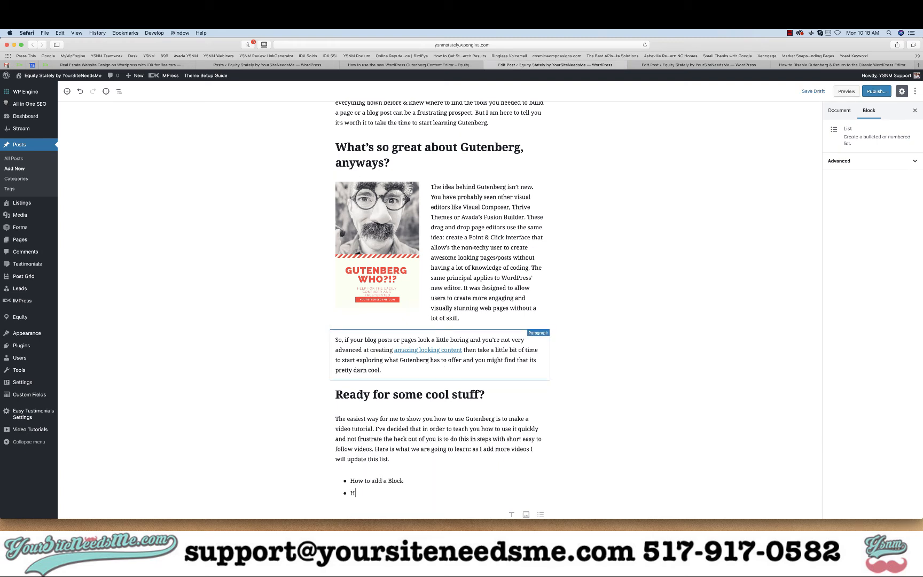